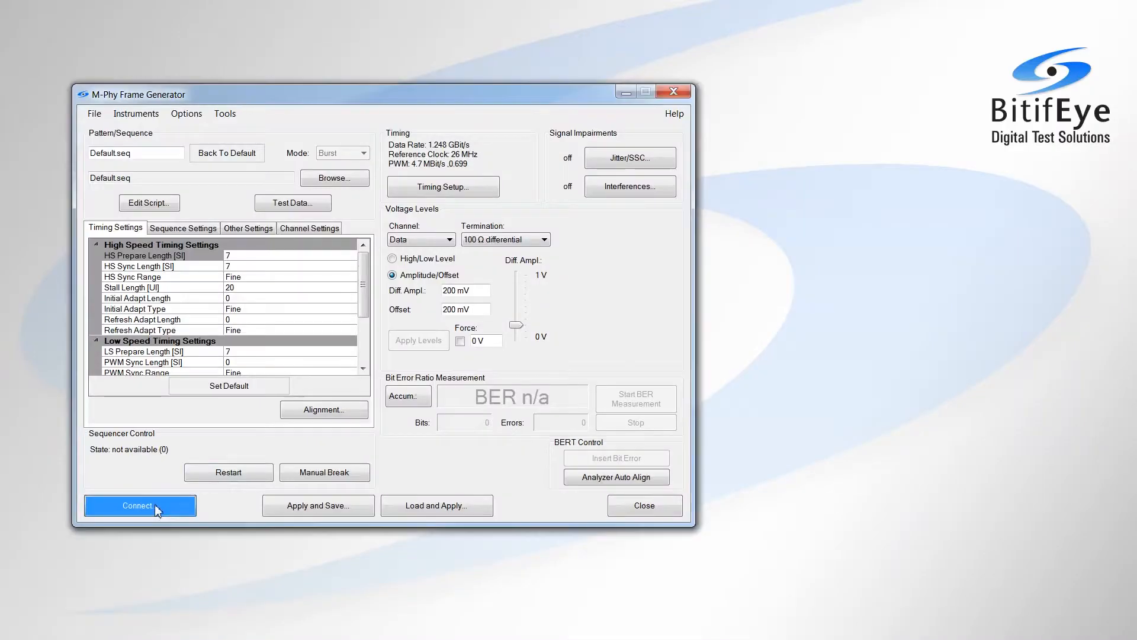
Connect to the J-BERT M8020A with 1 channel and initialize the instruments
left_click(155, 503)
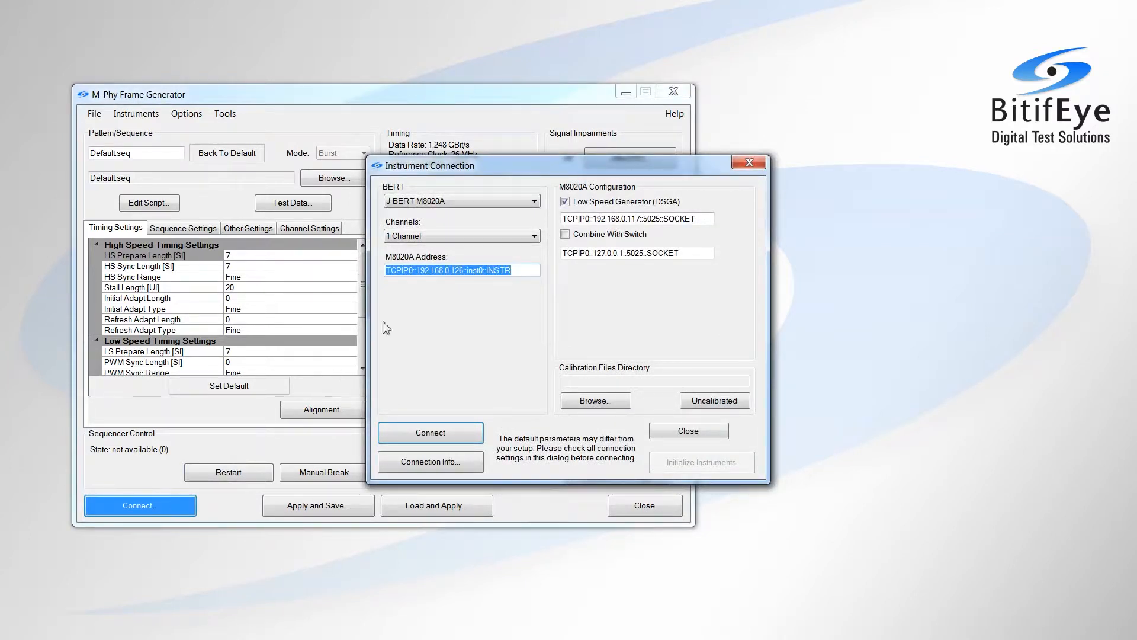
left_click(486, 202)
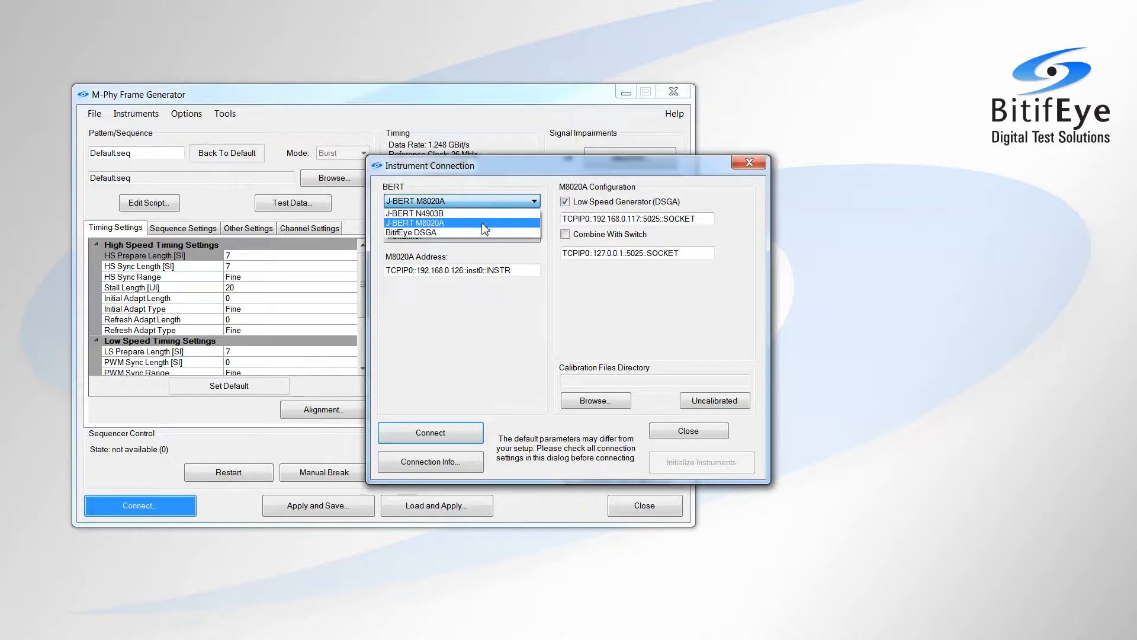
left_click(485, 223)
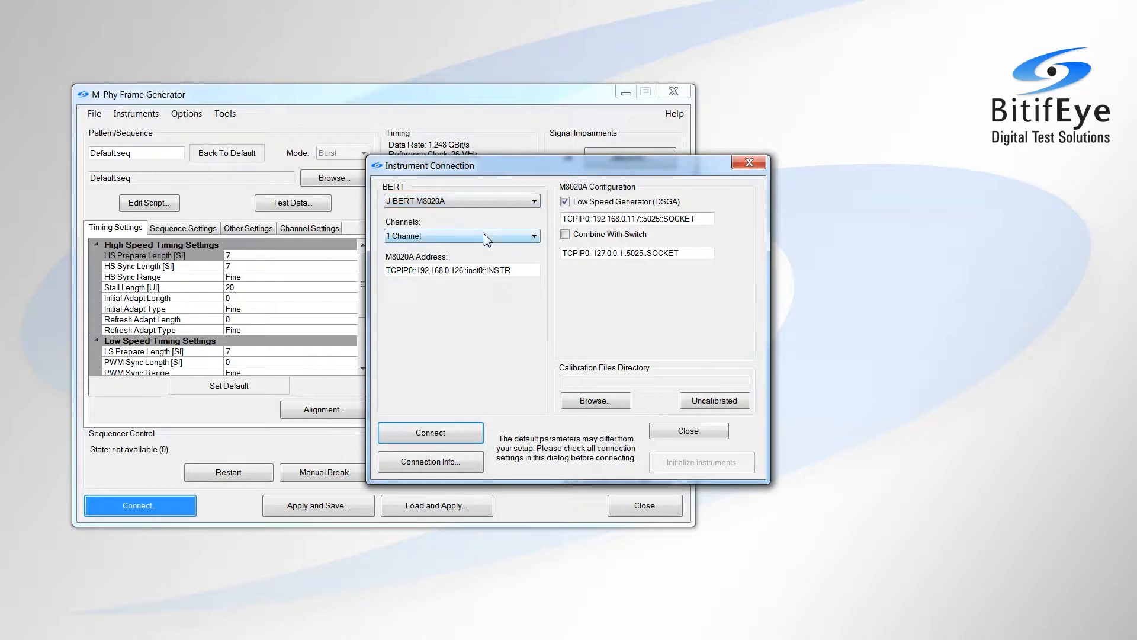
left_click(485, 238)
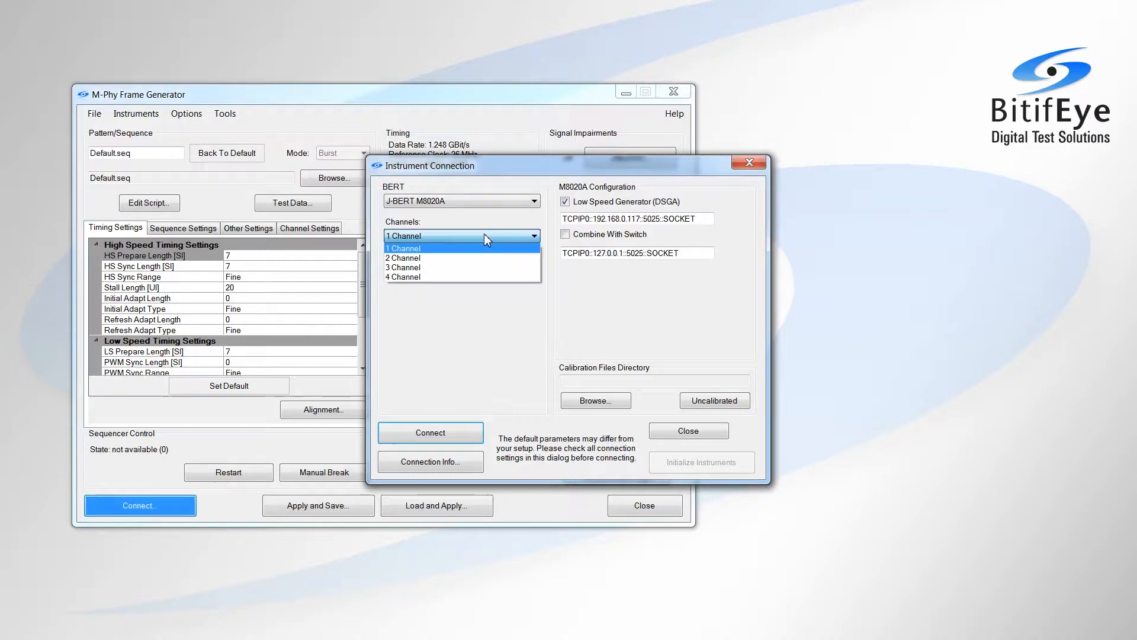
left_click(485, 234)
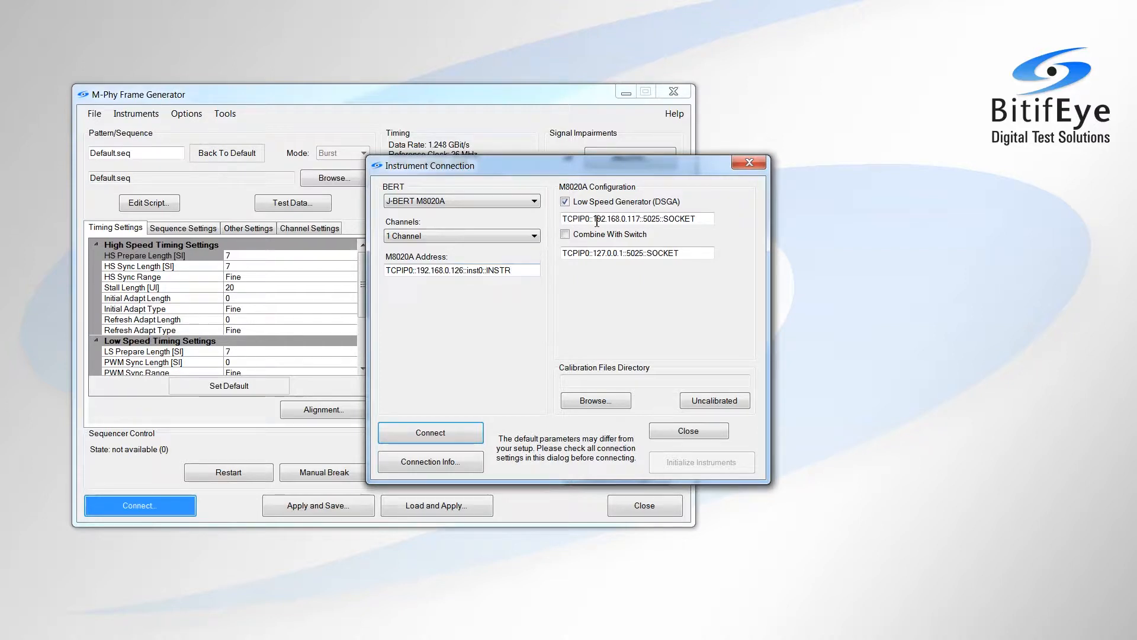
left_click(453, 431)
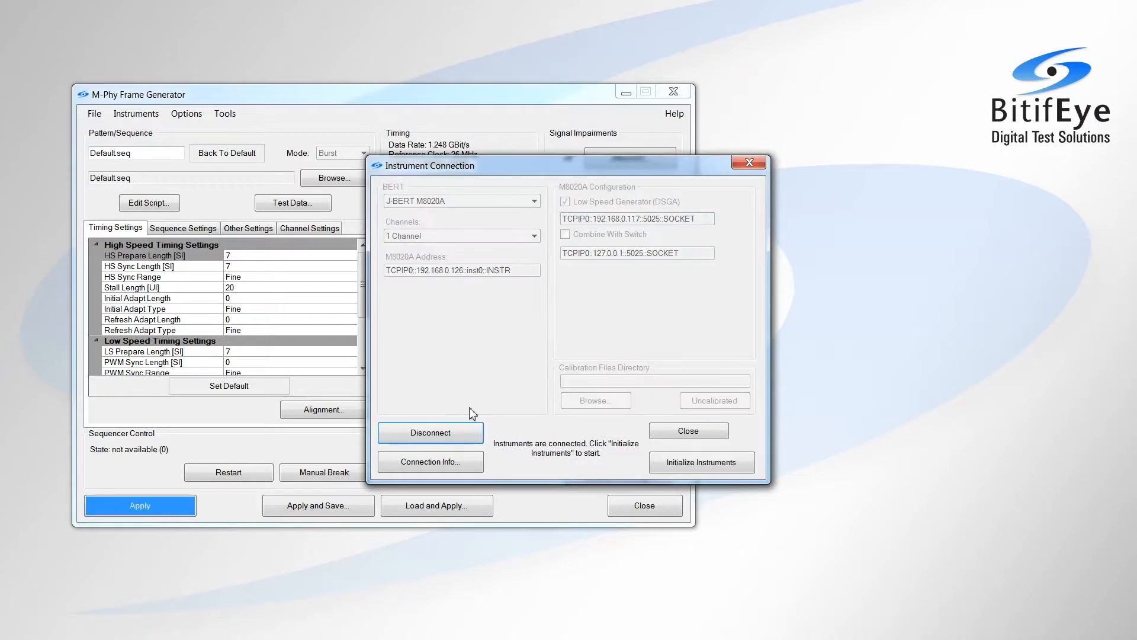
left_click(691, 469)
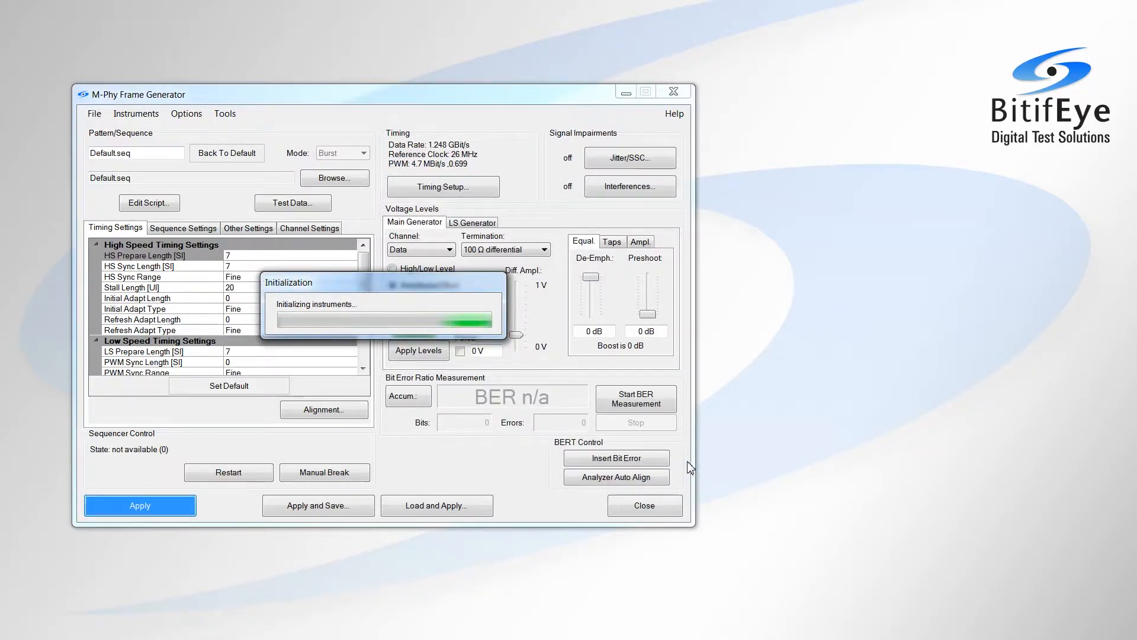
In the UniPro Script Generator, choose Rx test mode, PWM GEAR 1 as Tx response and CJTPAT as test pattern
left_click(231, 116)
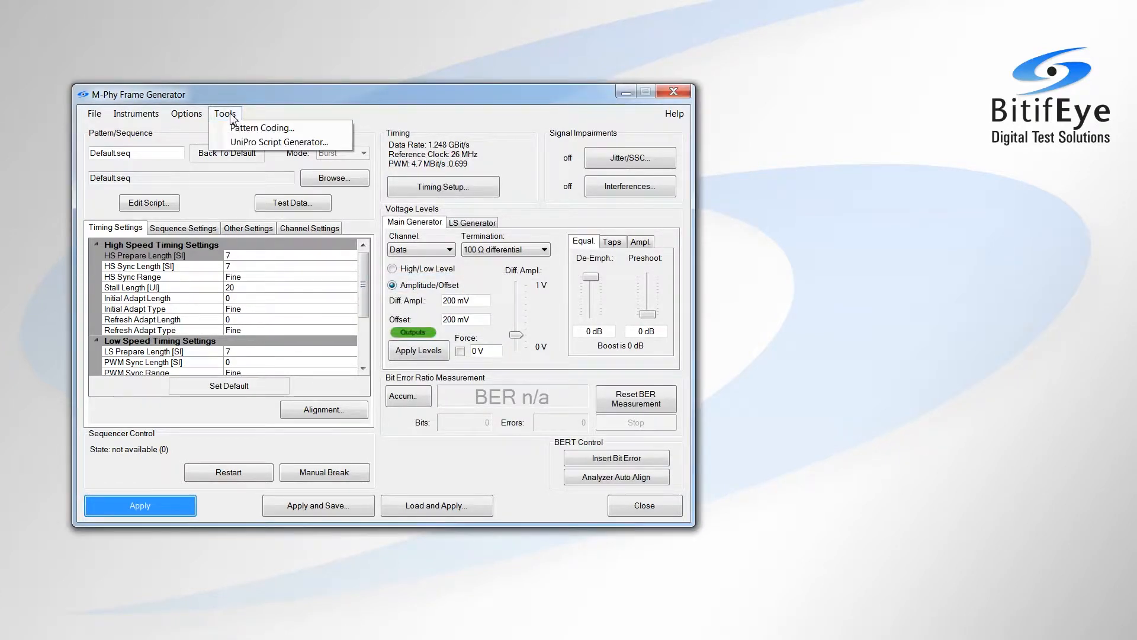
left_click(236, 143)
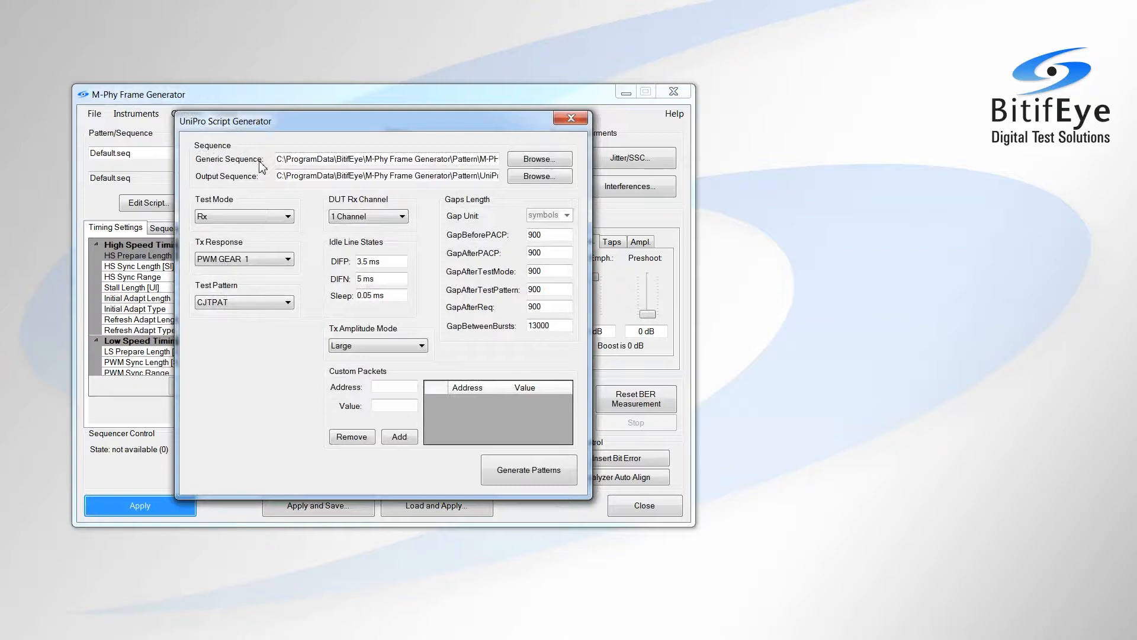
left_click(265, 218)
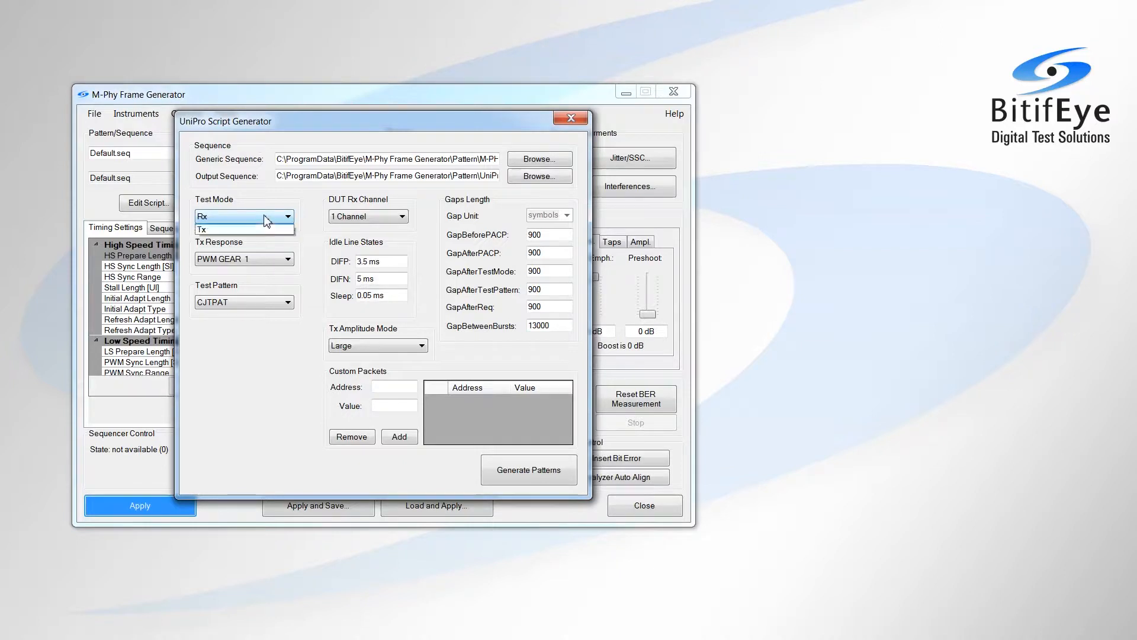
left_click(264, 218)
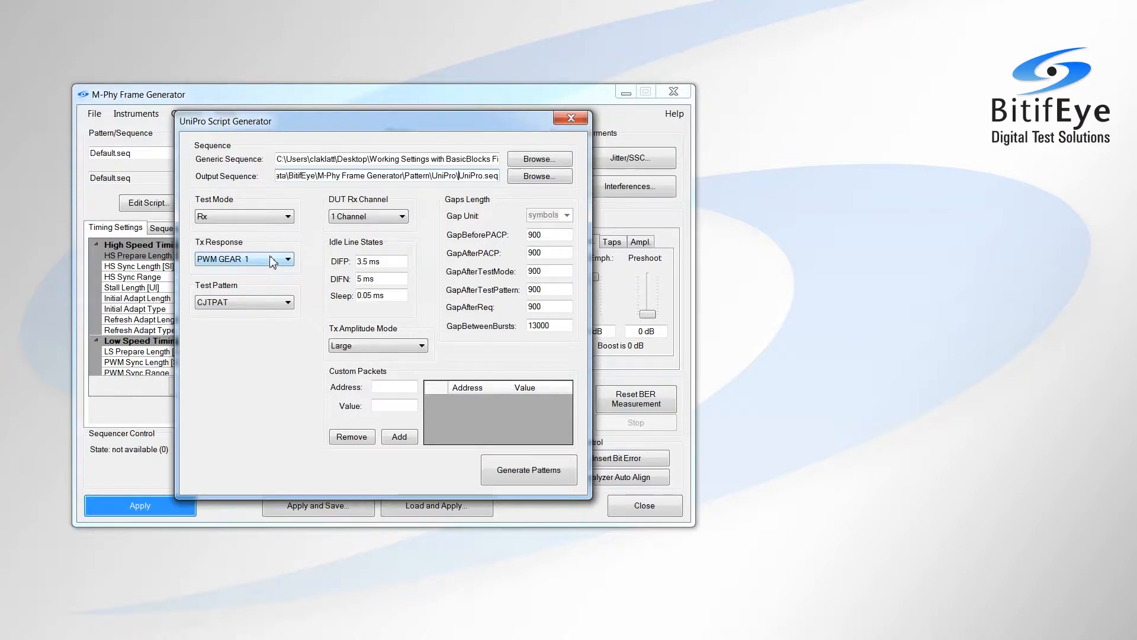
left_click(275, 261)
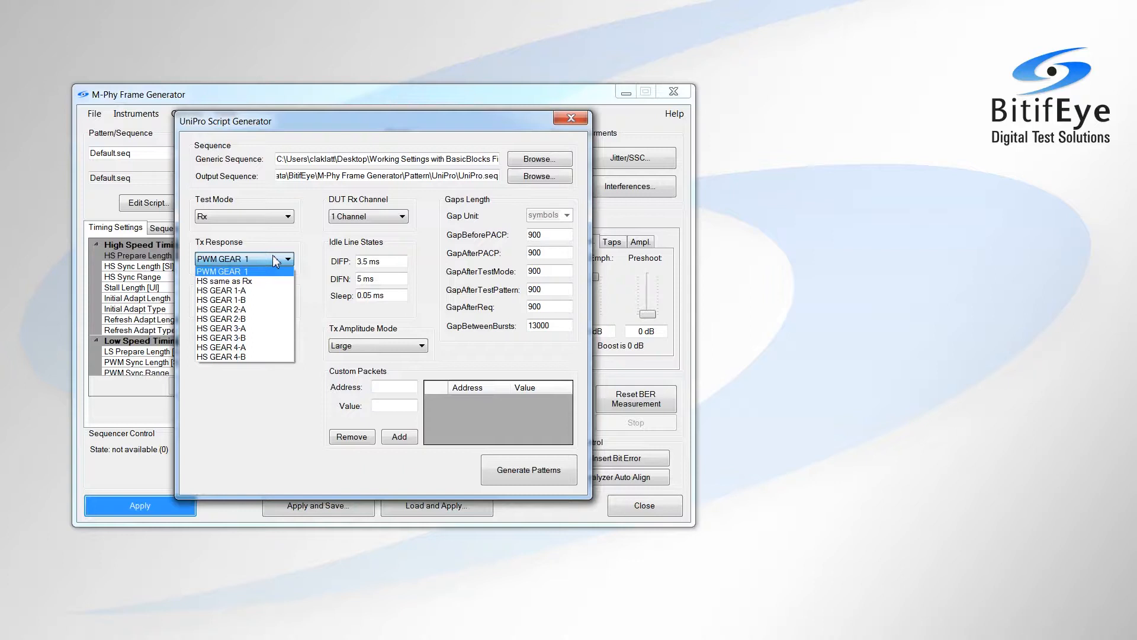
left_click(286, 253)
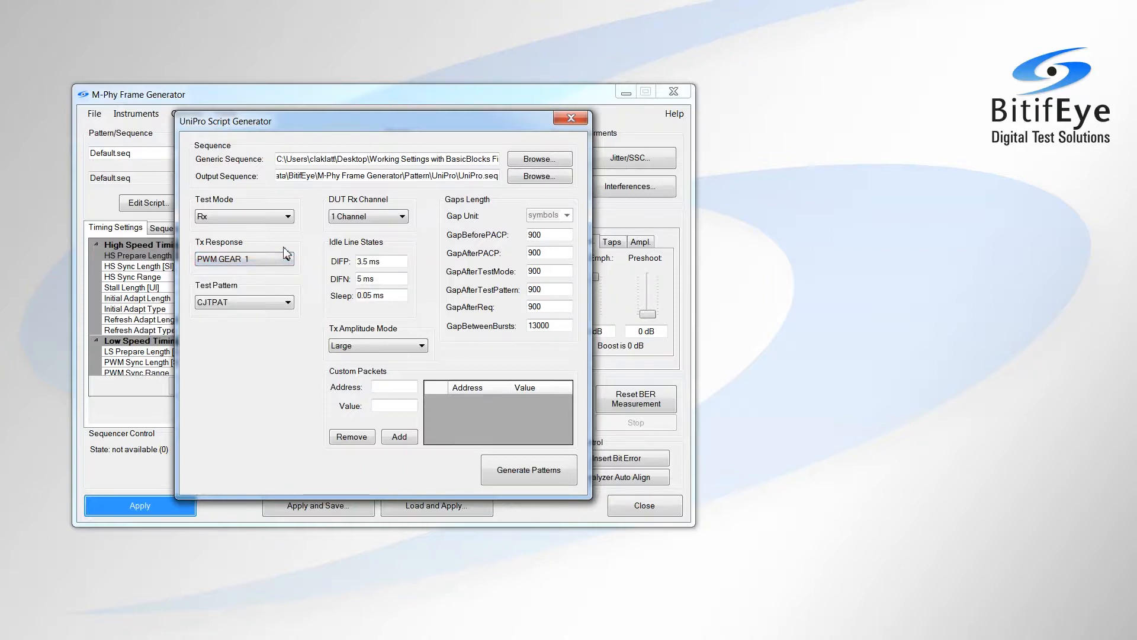
left_click(269, 302)
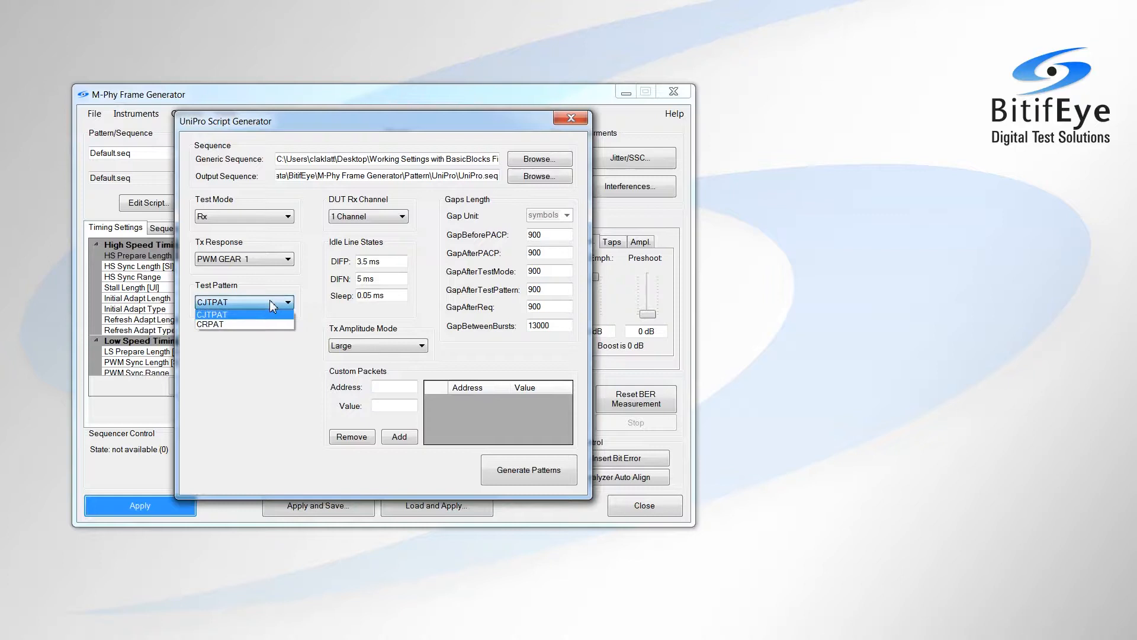
left_click(269, 300)
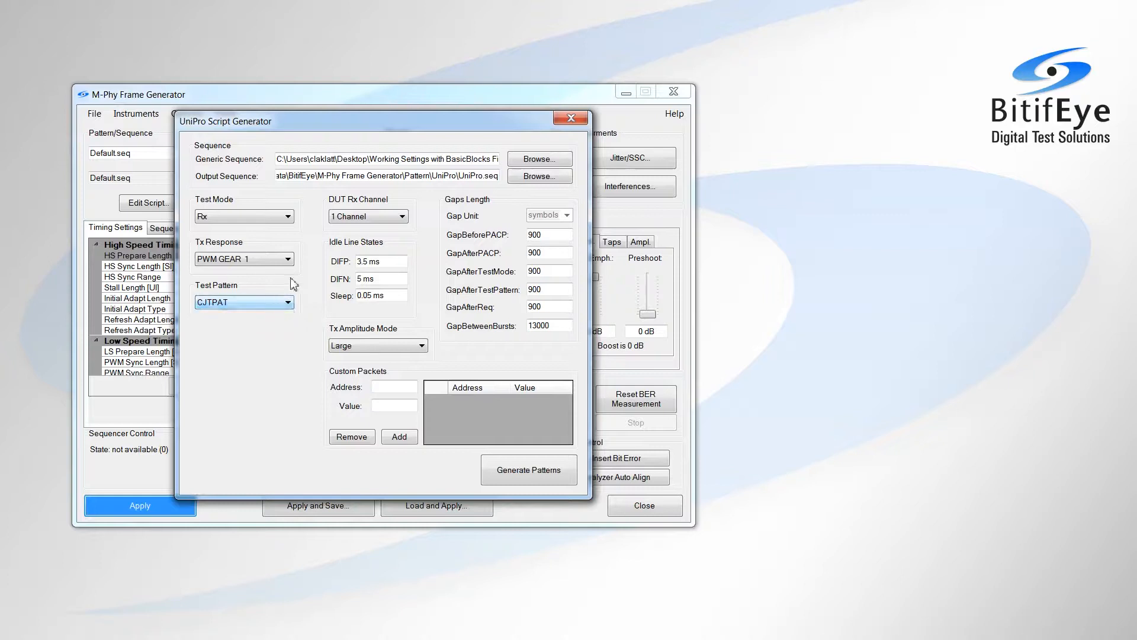
Choose 1 Channel for the DUT Rx channel and Large Tx amplitude mode, and generate the UniPro patterns
left_click(403, 218)
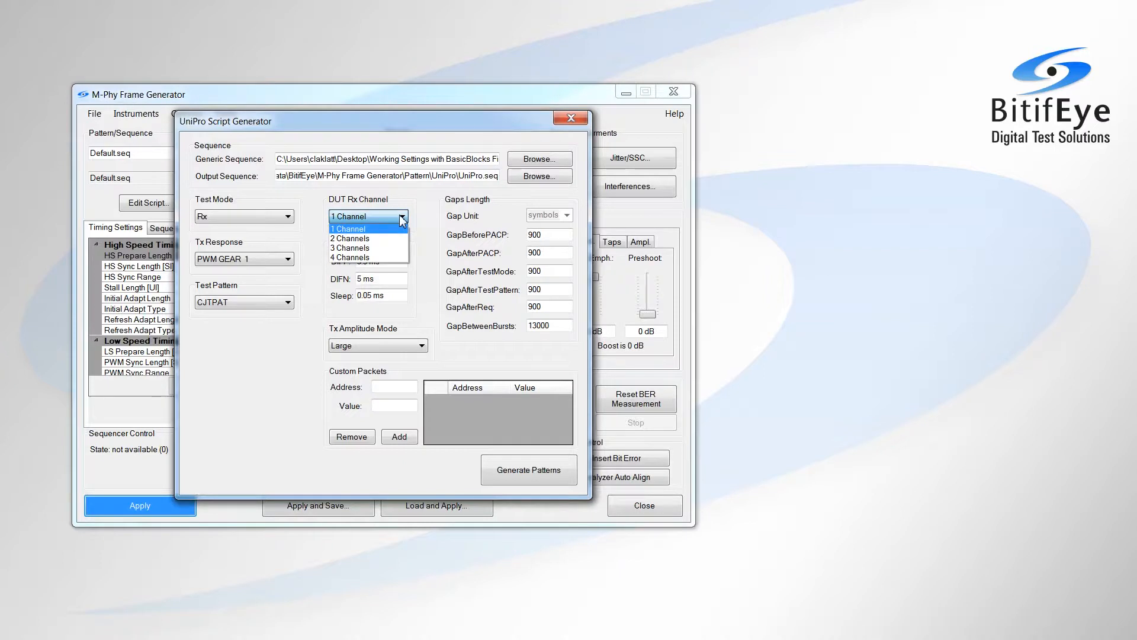
left_click(420, 220)
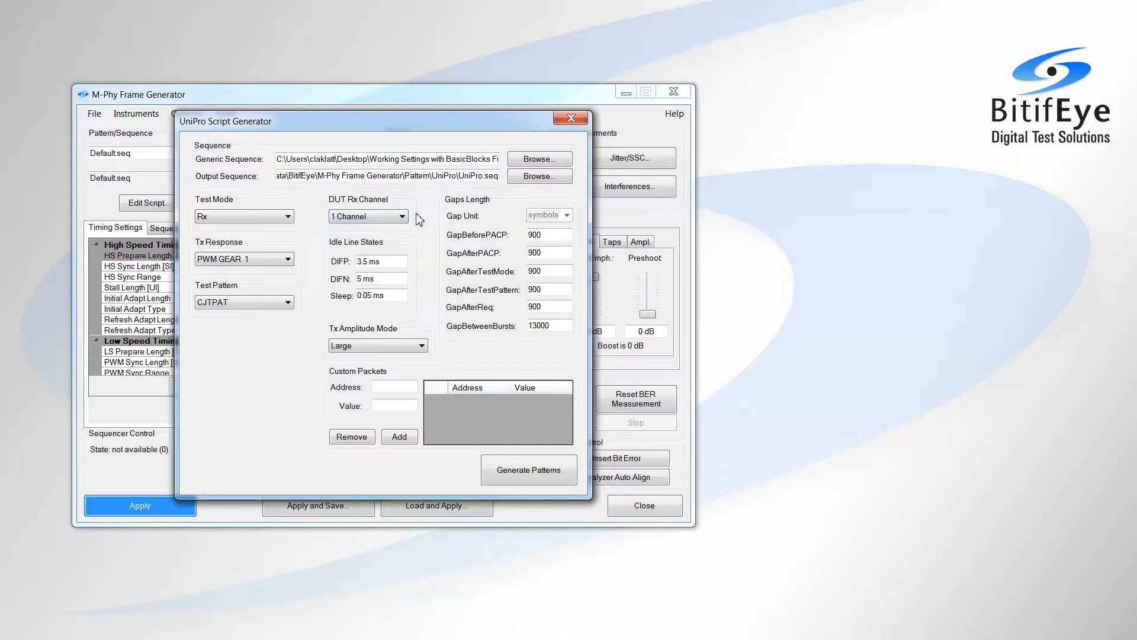
left_click(422, 346)
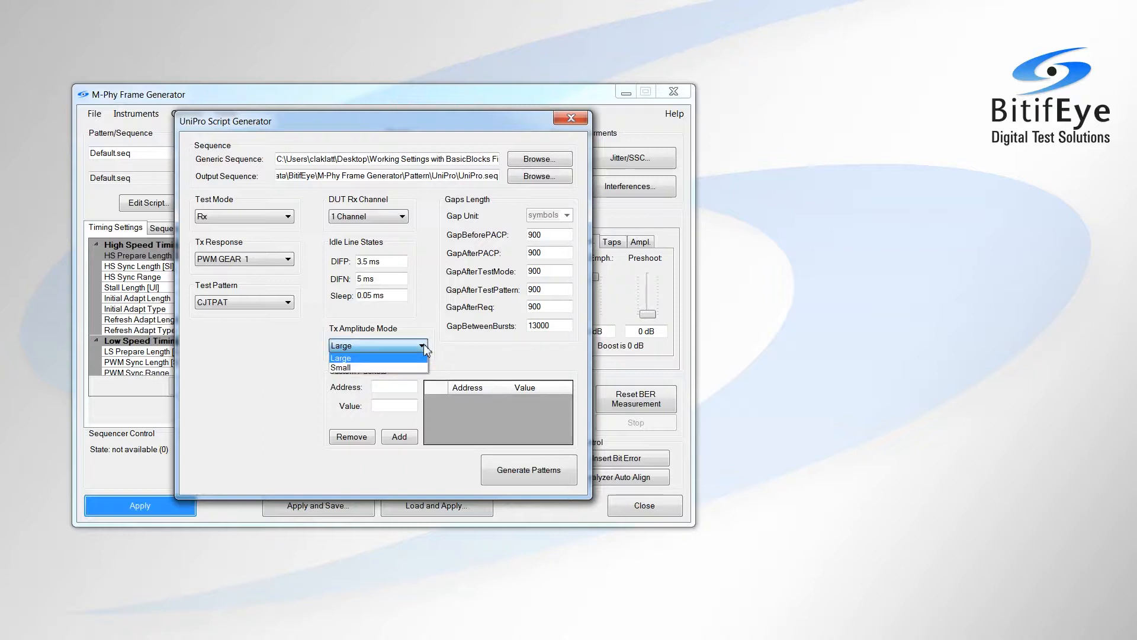
left_click(425, 344)
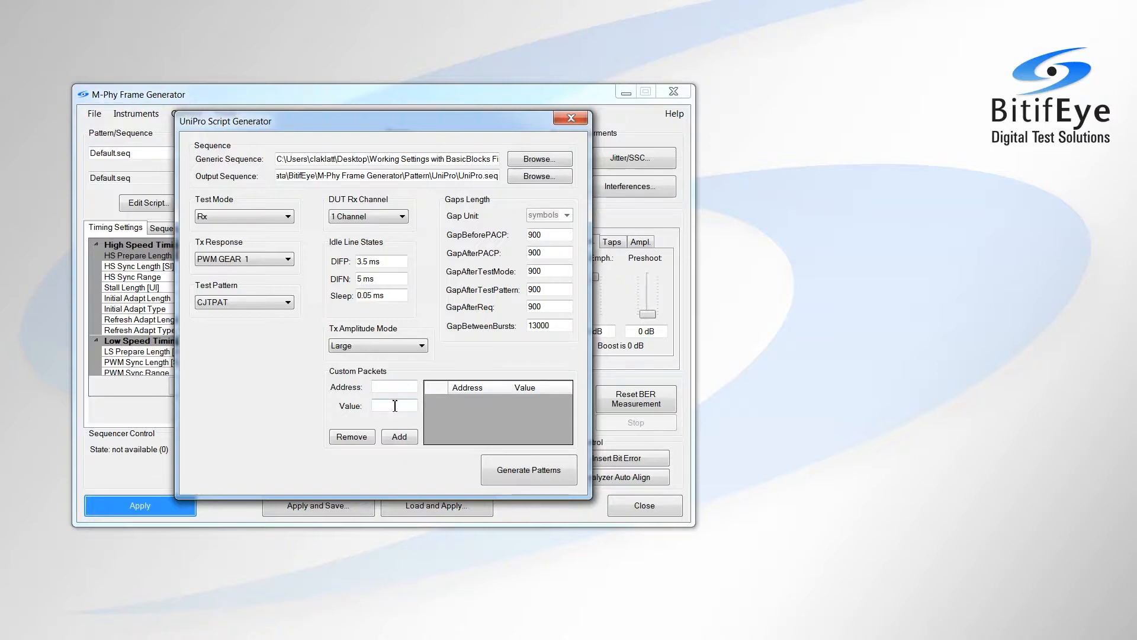
left_click(530, 472)
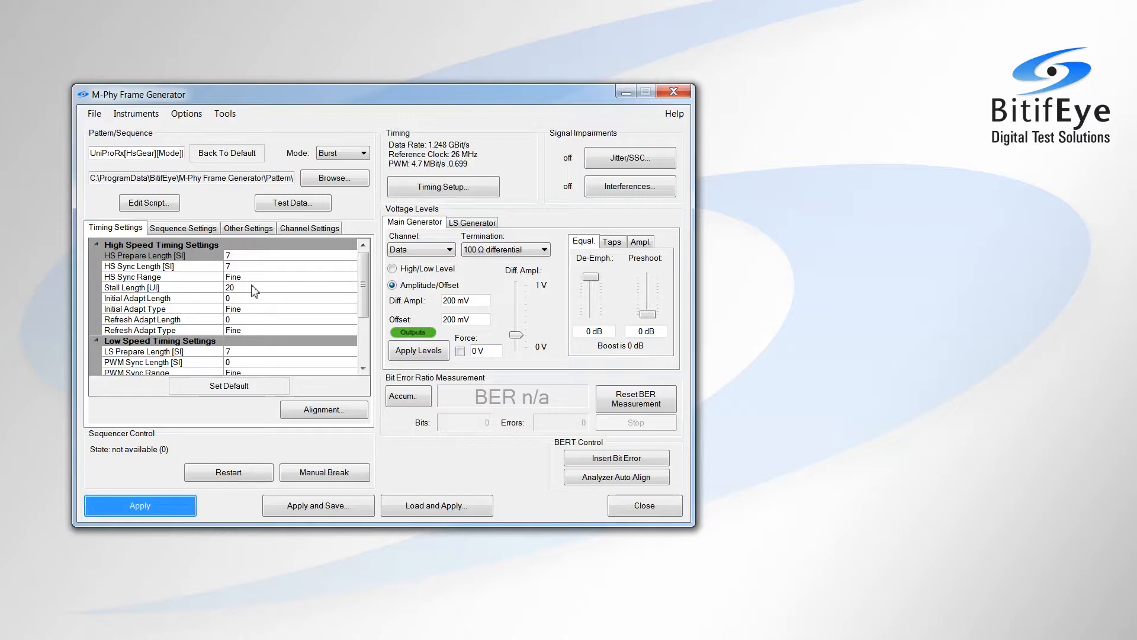
Keep Data as the main generator channel and load and apply the settings file Gear1A.mfgs from the Rx folder
left_click(449, 252)
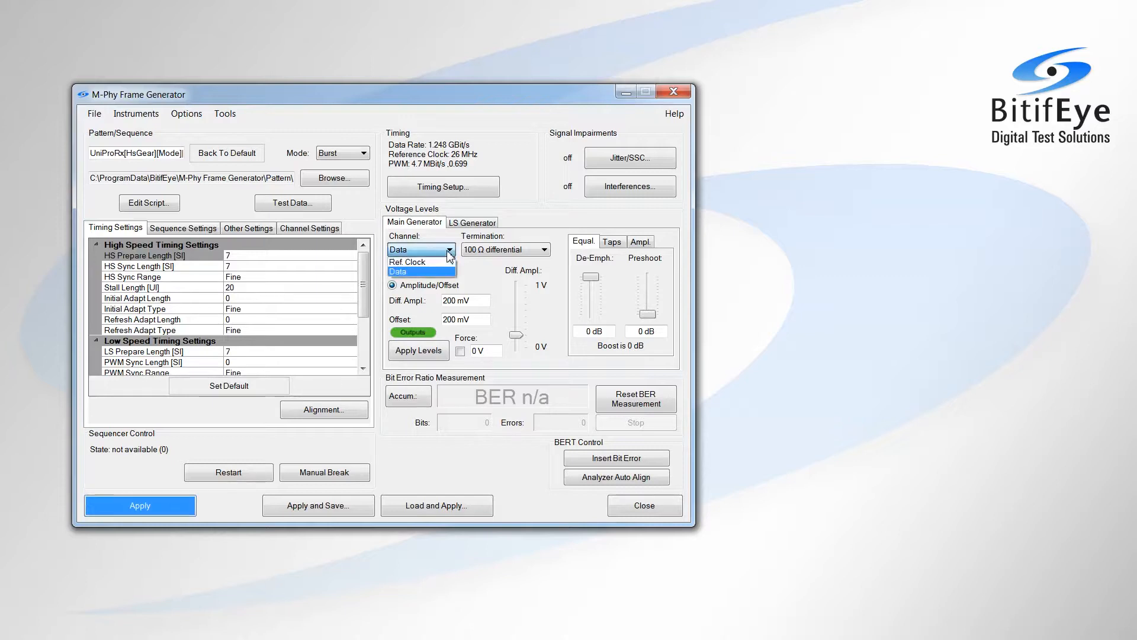
left_click(472, 273)
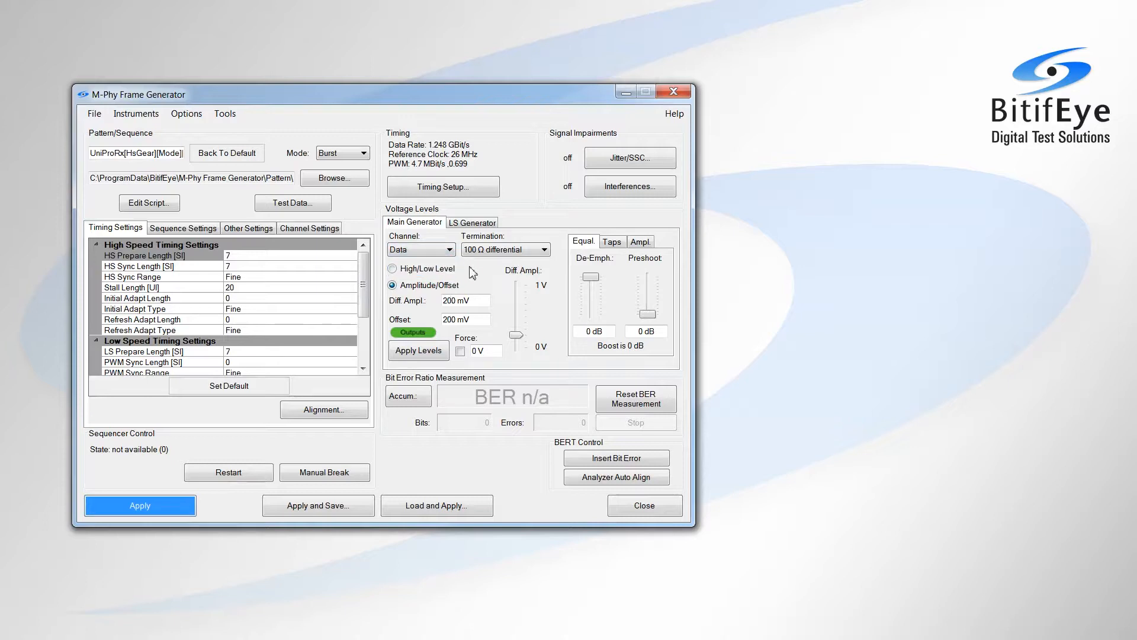
left_click(433, 508)
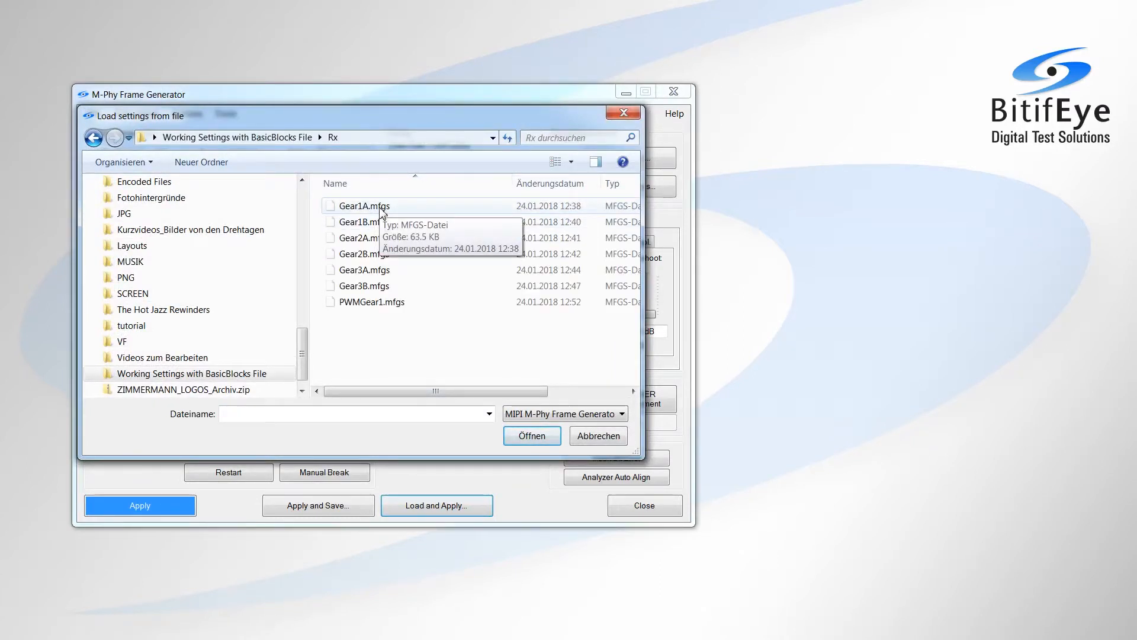
double_click(381, 211)
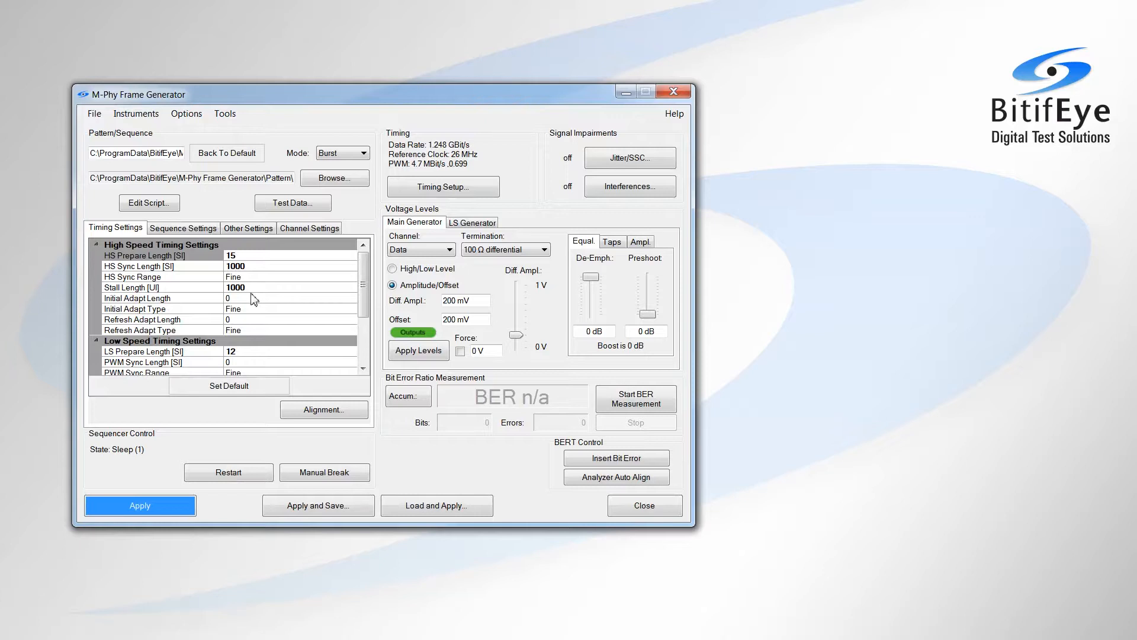
Turn sequence state polling off and back on
left_click(185, 116)
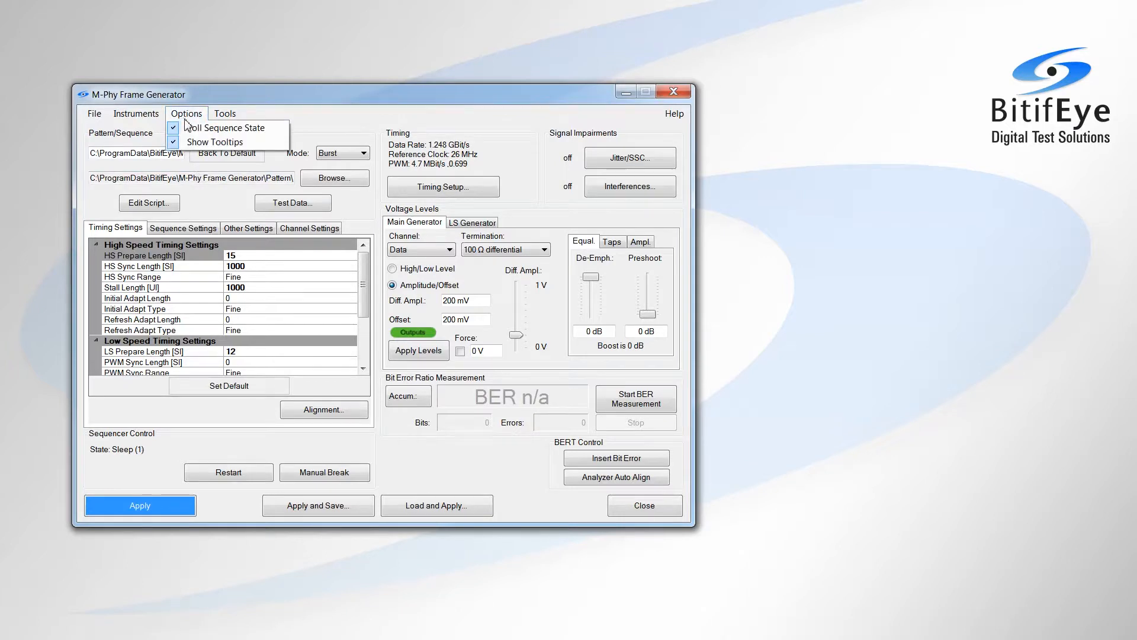
left_click(199, 130)
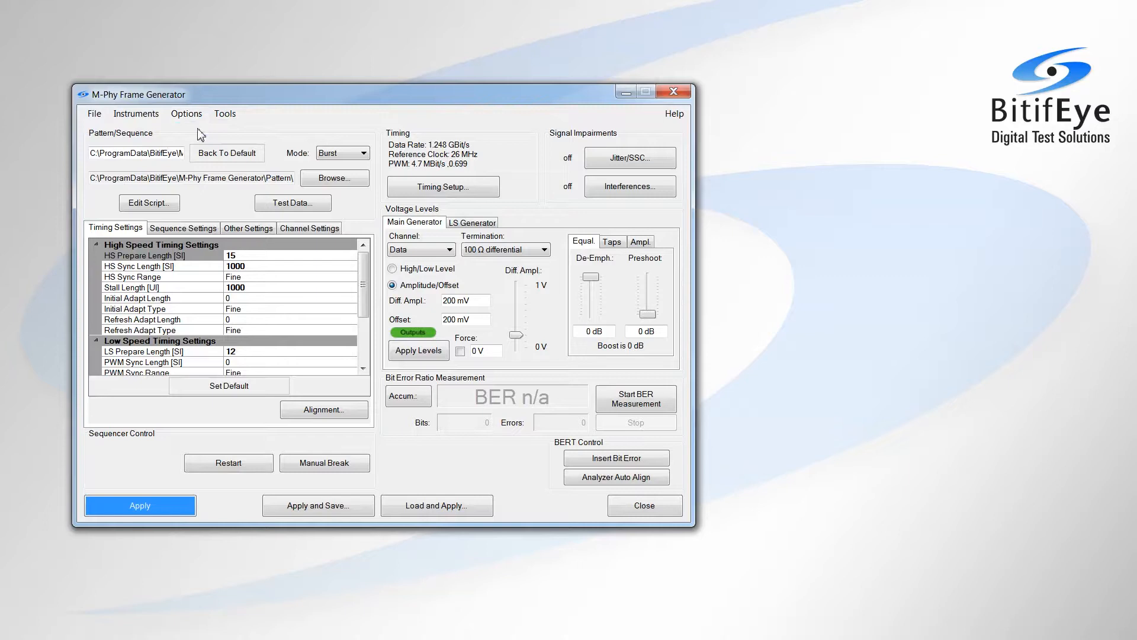
left_click(186, 114)
left_click(200, 129)
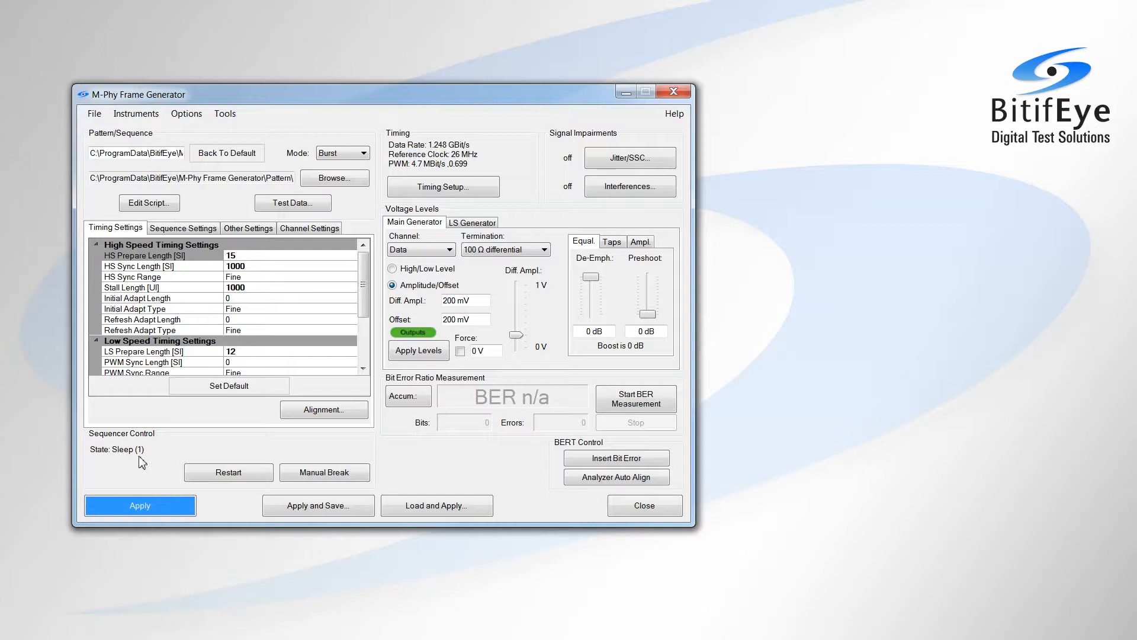
Advance the sequencer through its states with successive manual breaks, starting from the Sleep state
left_click(320, 477)
left_click(320, 475)
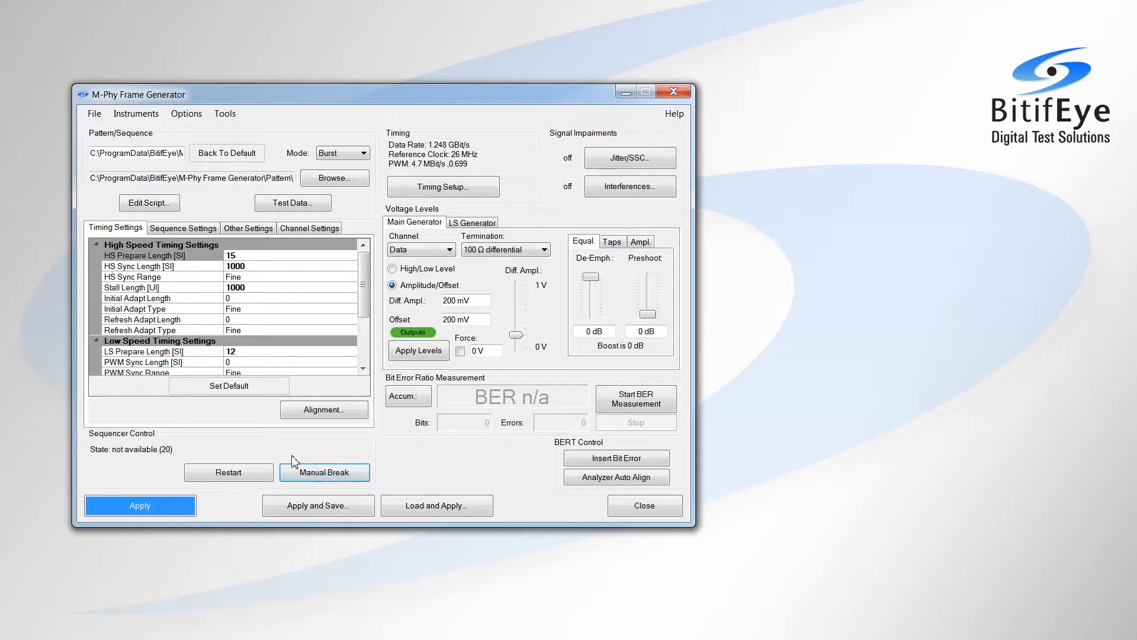
left_click(318, 475)
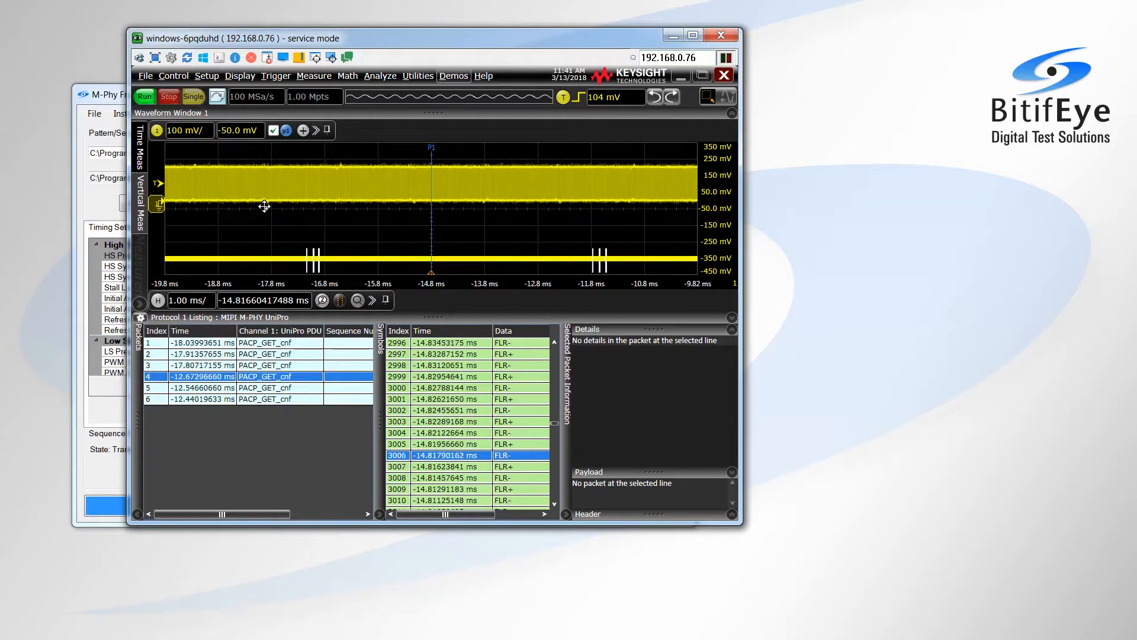
Switch to the Keysight oscilloscope and examine the protocol decode settings, including the manual setup and its clock recovery options
left_click(207, 76)
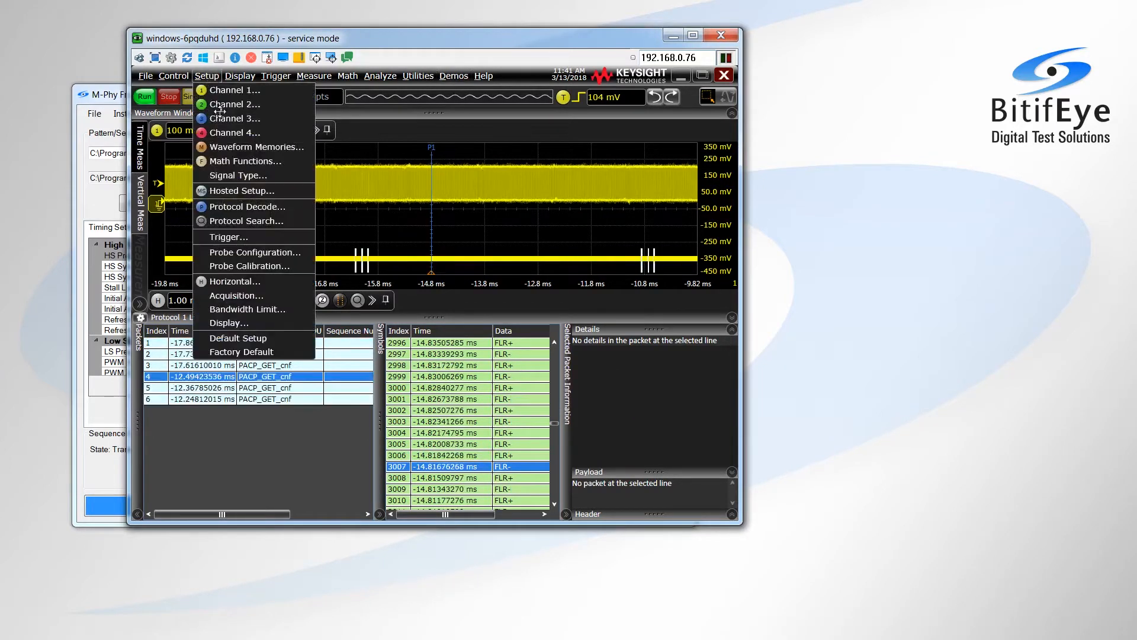
left_click(238, 207)
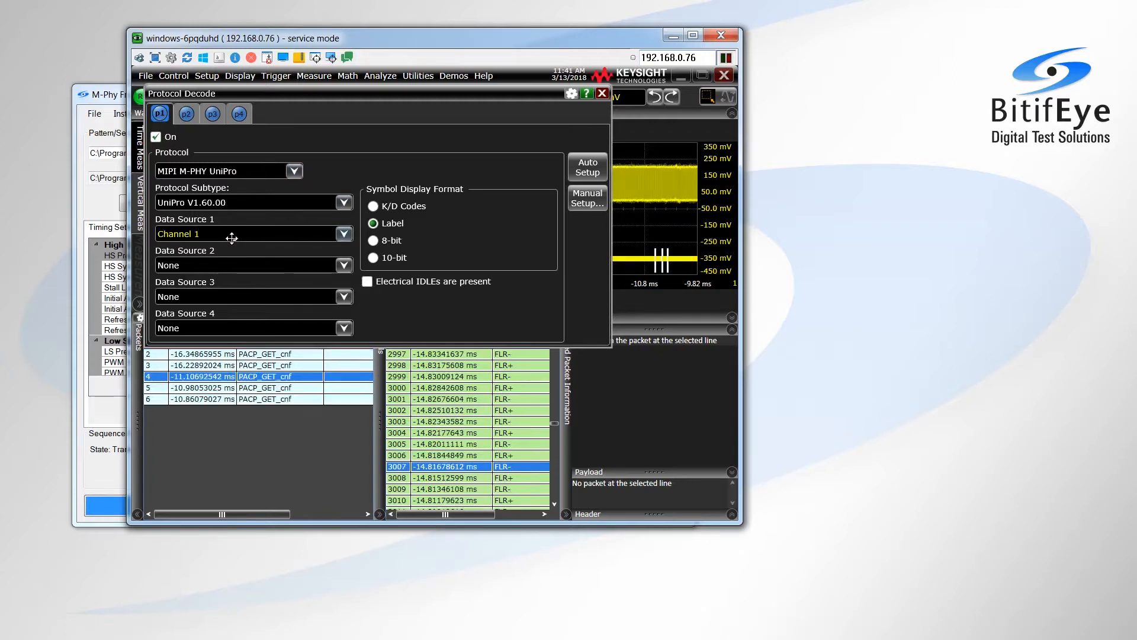
left_click(579, 204)
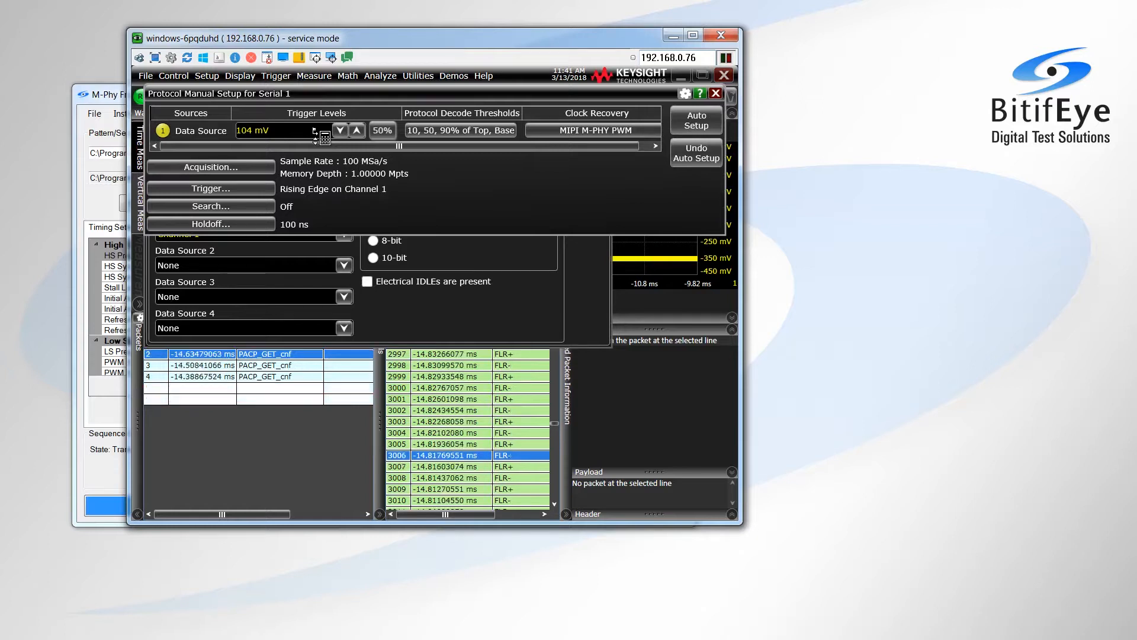
left_click(595, 130)
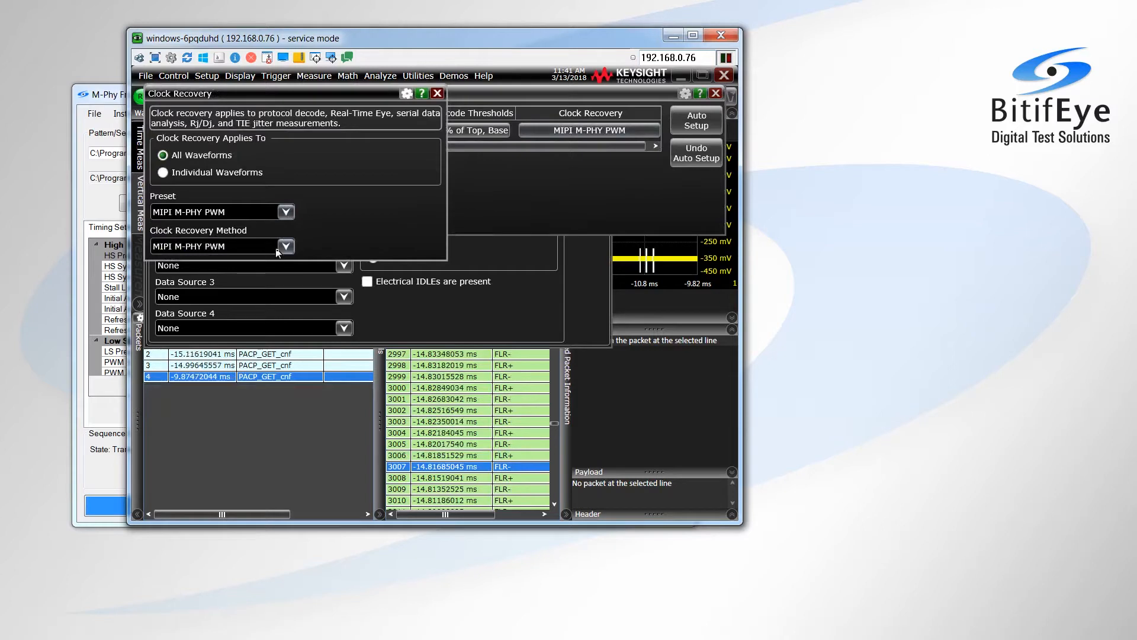
left_click(437, 93)
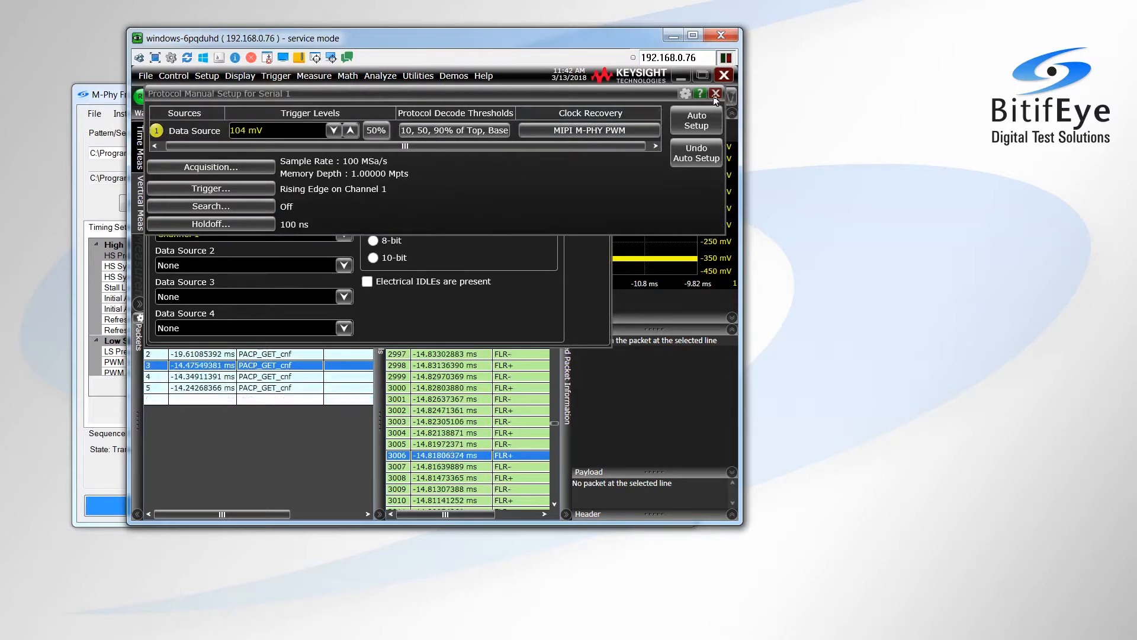
left_click(716, 93)
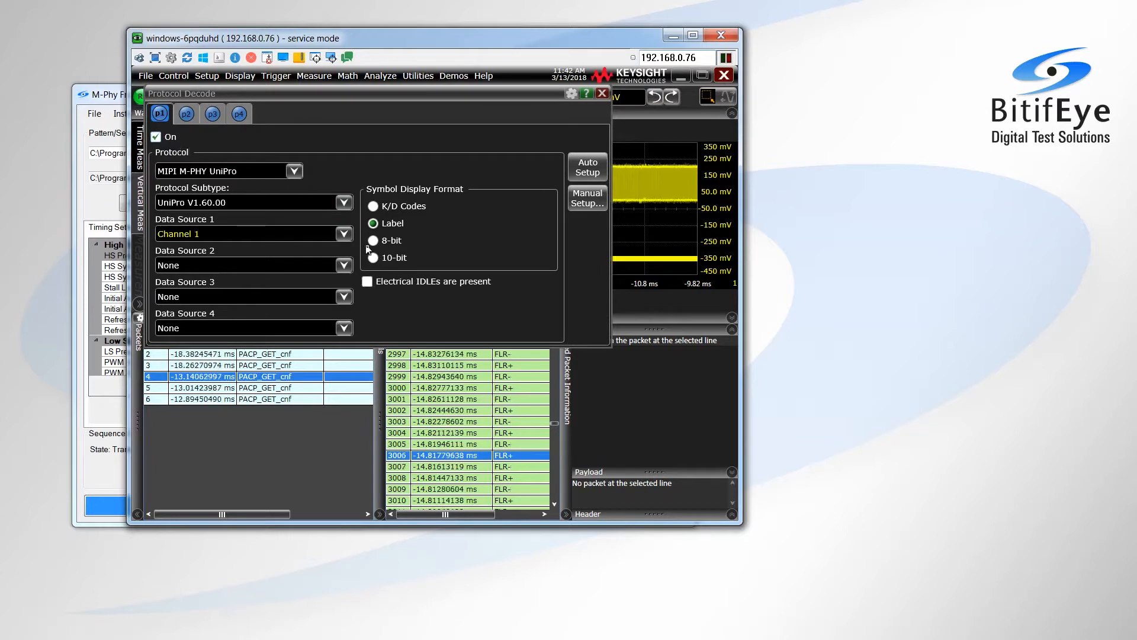
Close the protocol decode settings, inspect the details of the first PACP_GET_cnf packet, and resume the acquisition
left_click(602, 93)
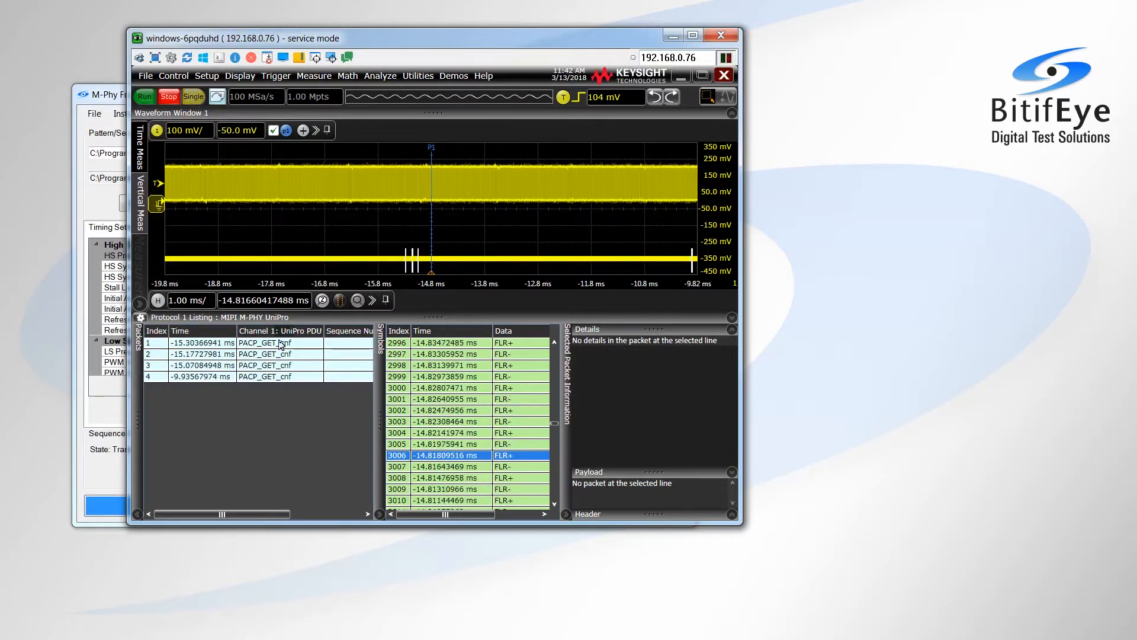
left_click(280, 344)
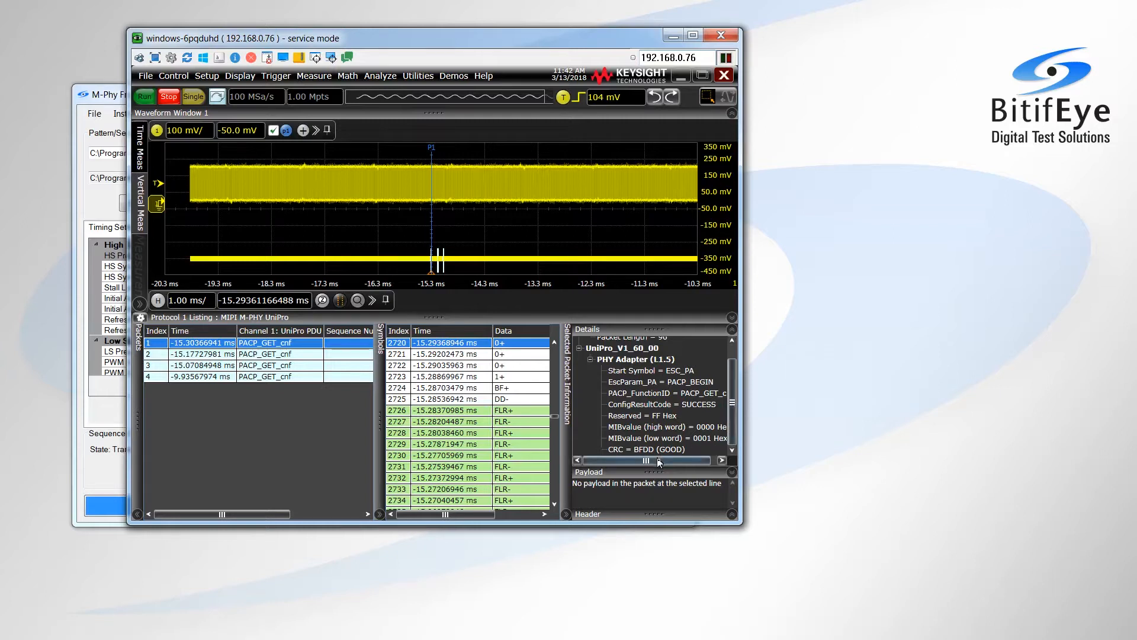
left_click_drag(659, 461, 675, 461)
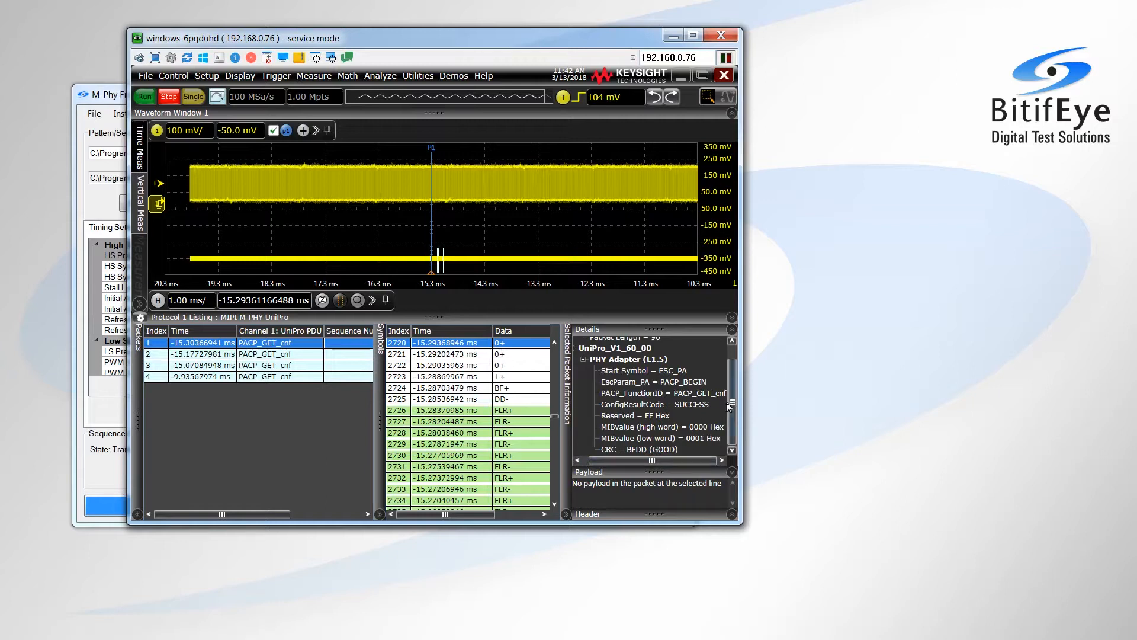
left_click(146, 97)
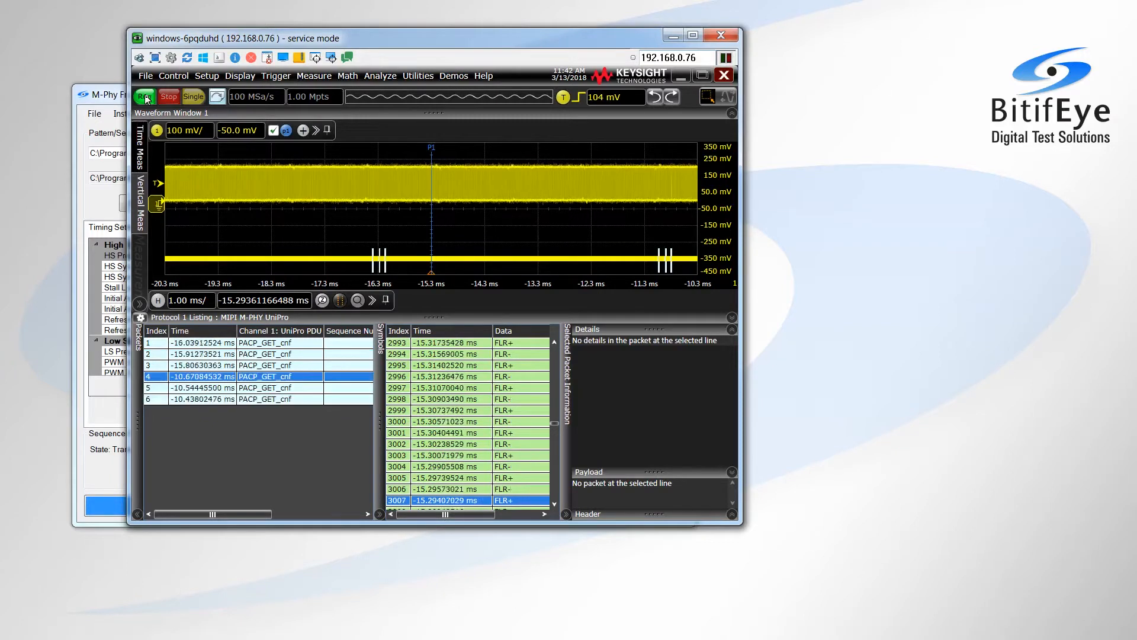
Switch to the M-Phy Frame Generator and open the Pattern Coding tool
left_click(101, 99)
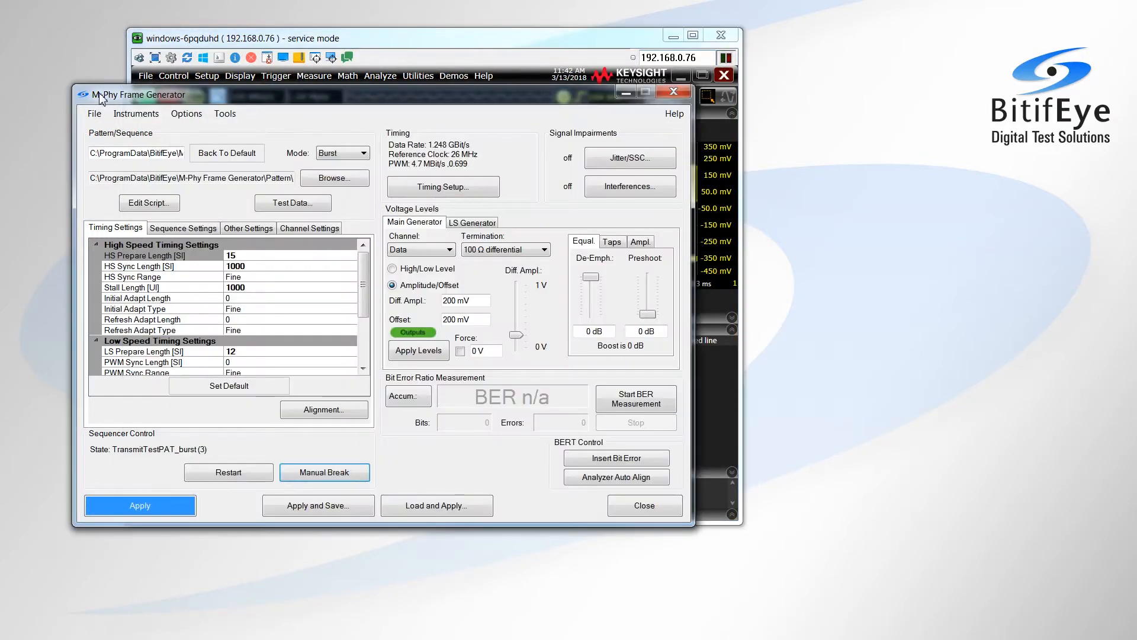
left_click(228, 118)
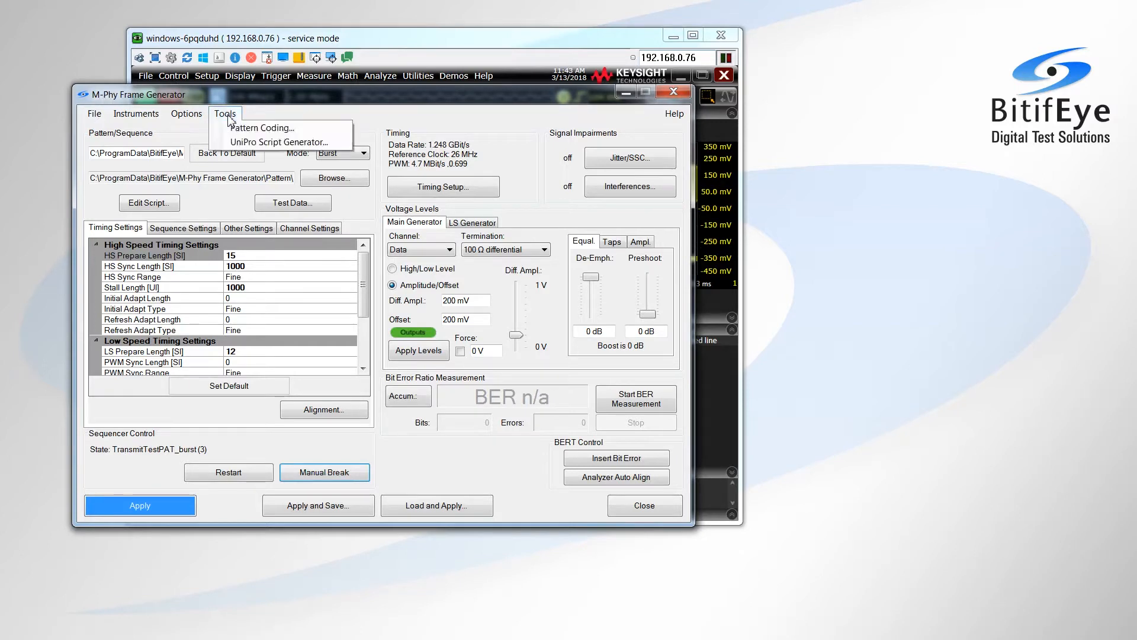
left_click(240, 129)
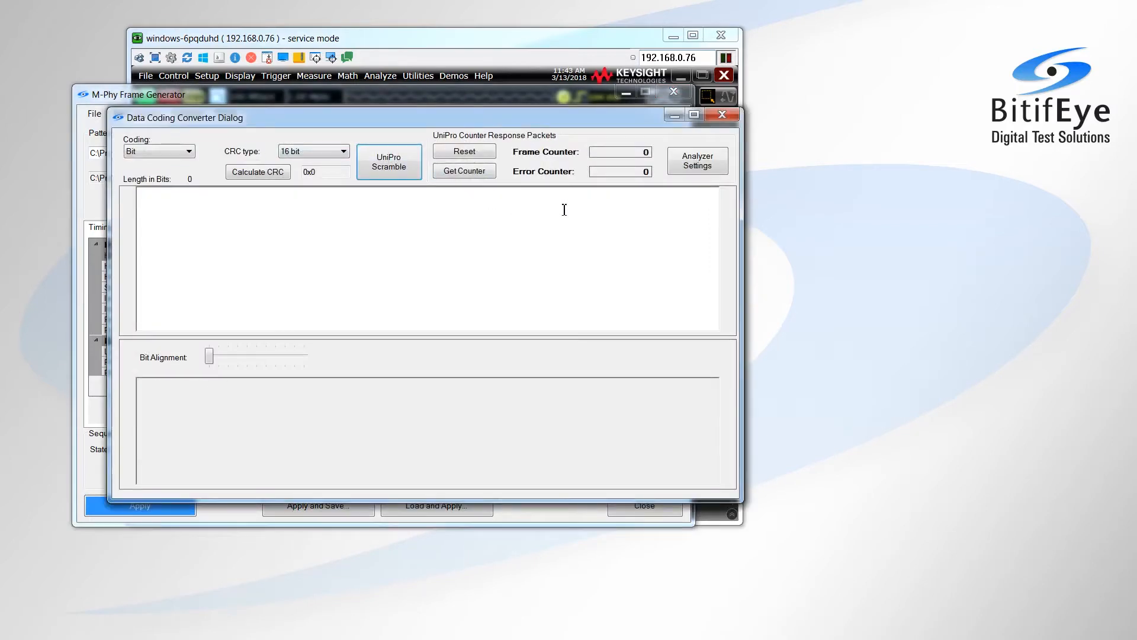
Set the analyzer to DSGA with the Single-Ended compare mode, apply the analyzer settings and close them
left_click(701, 168)
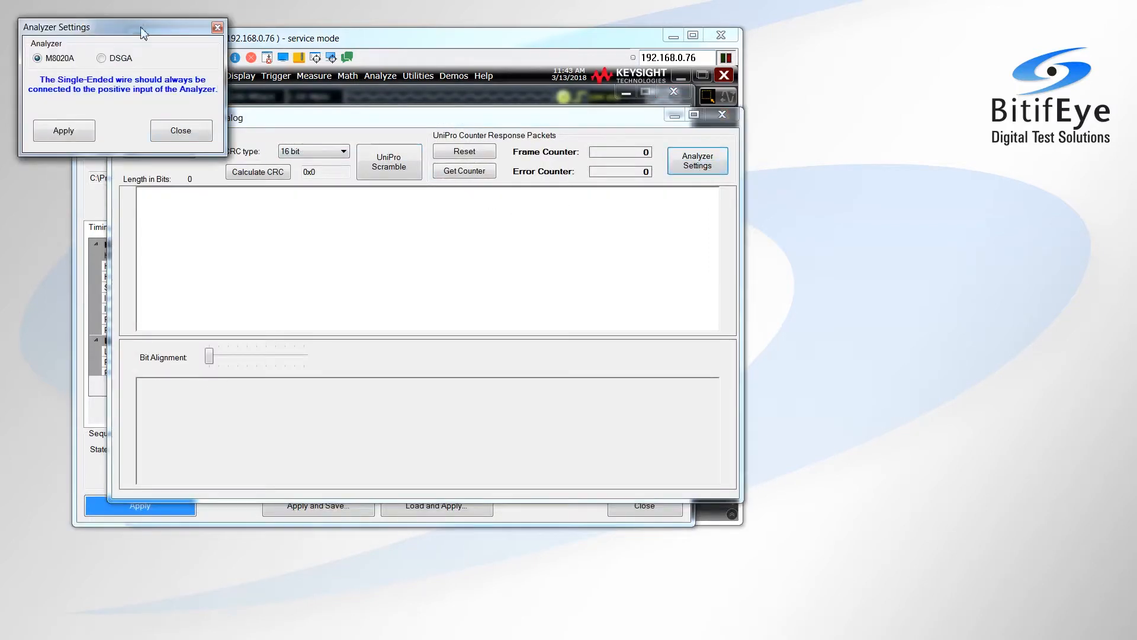
left_click_drag(137, 30, 298, 164)
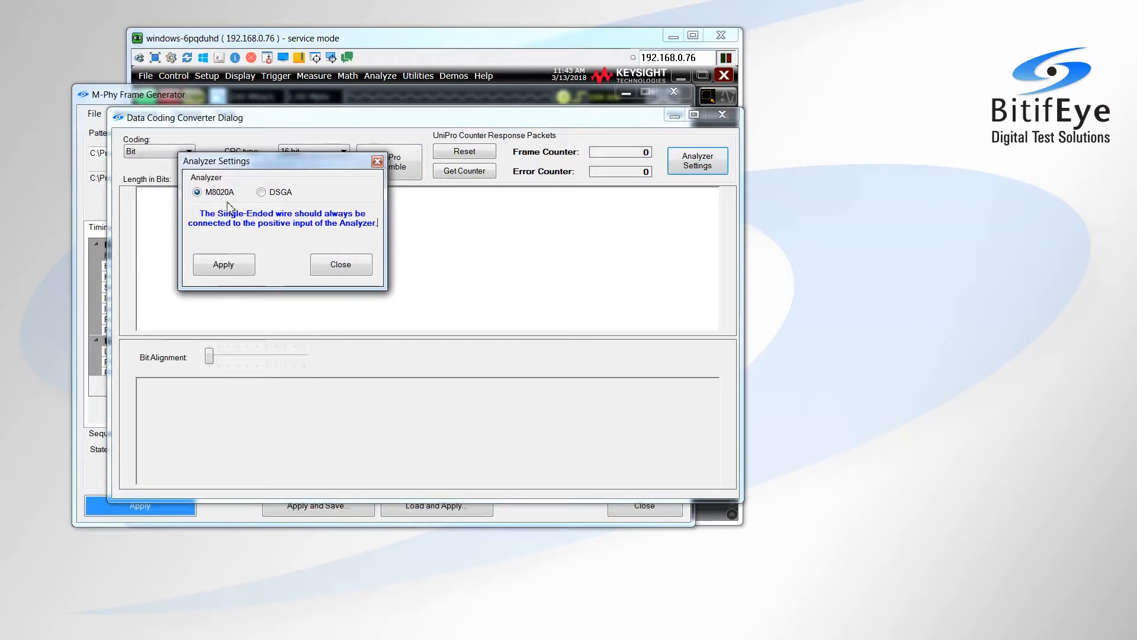
left_click(262, 193)
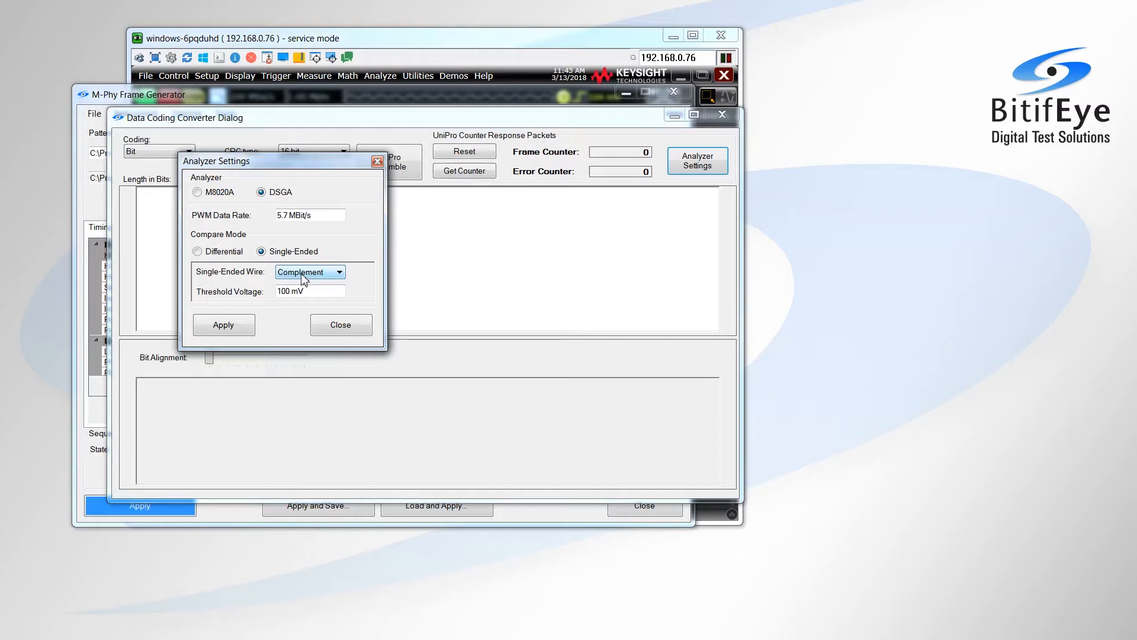
left_click(222, 253)
left_click(283, 258)
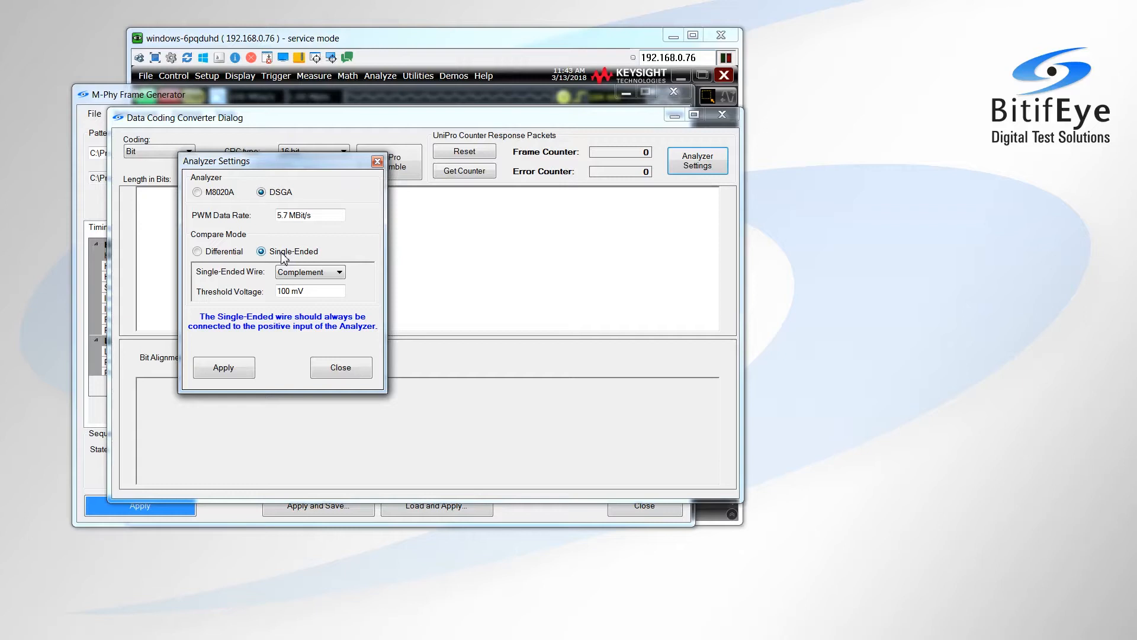
left_click(224, 369)
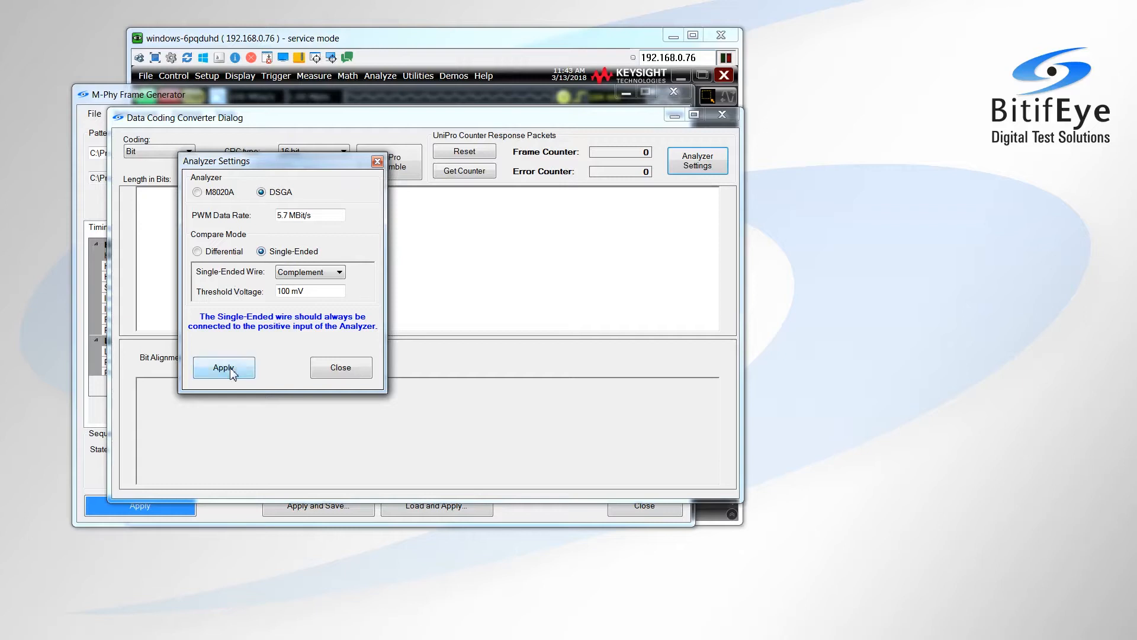
left_click(348, 366)
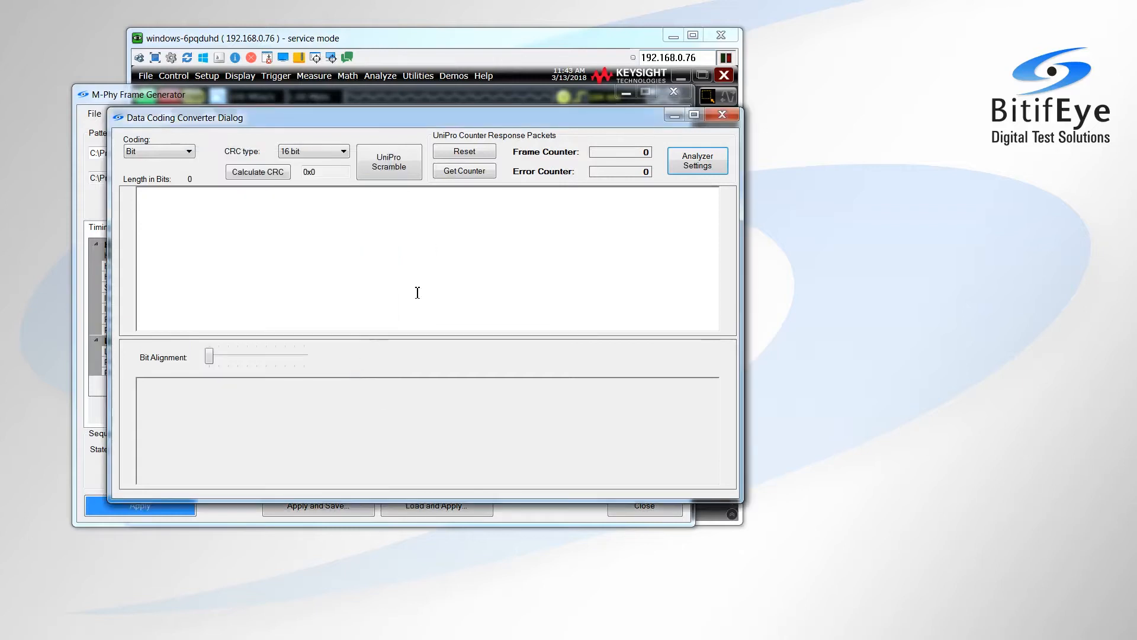
Read the UniPro frame and error counters twice, and close the data coding converter
left_click(464, 173)
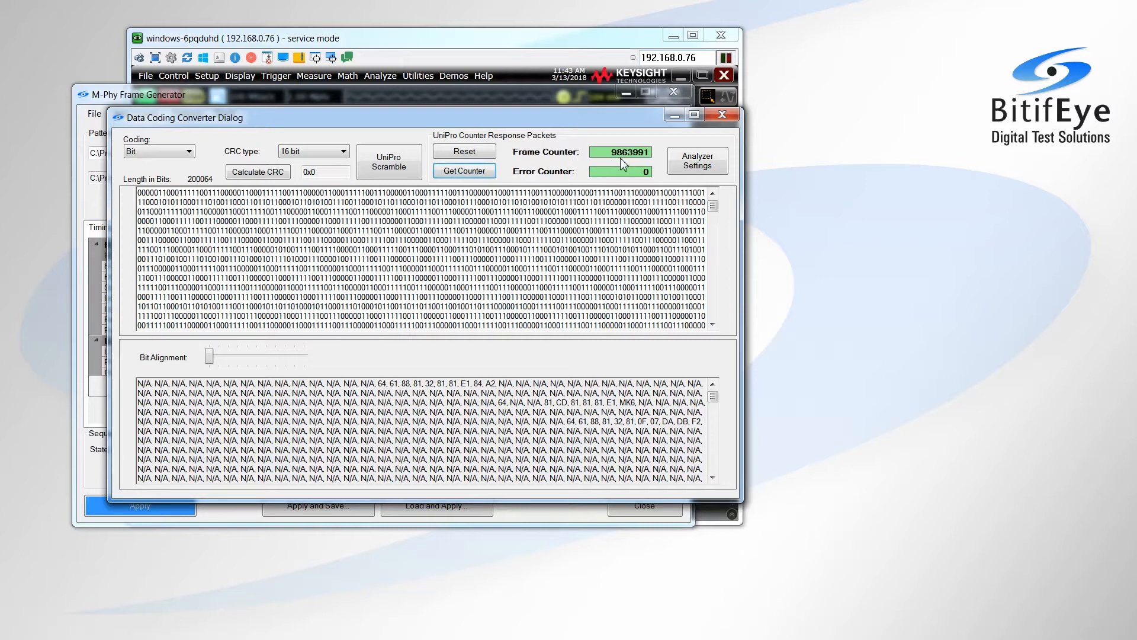
left_click(464, 171)
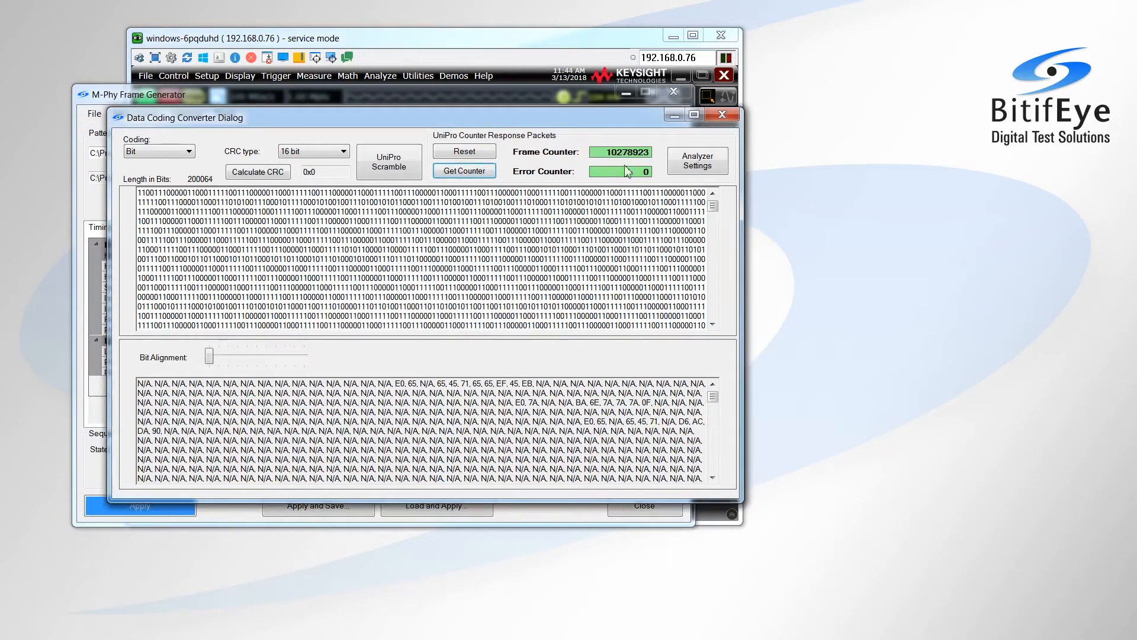
left_click(722, 115)
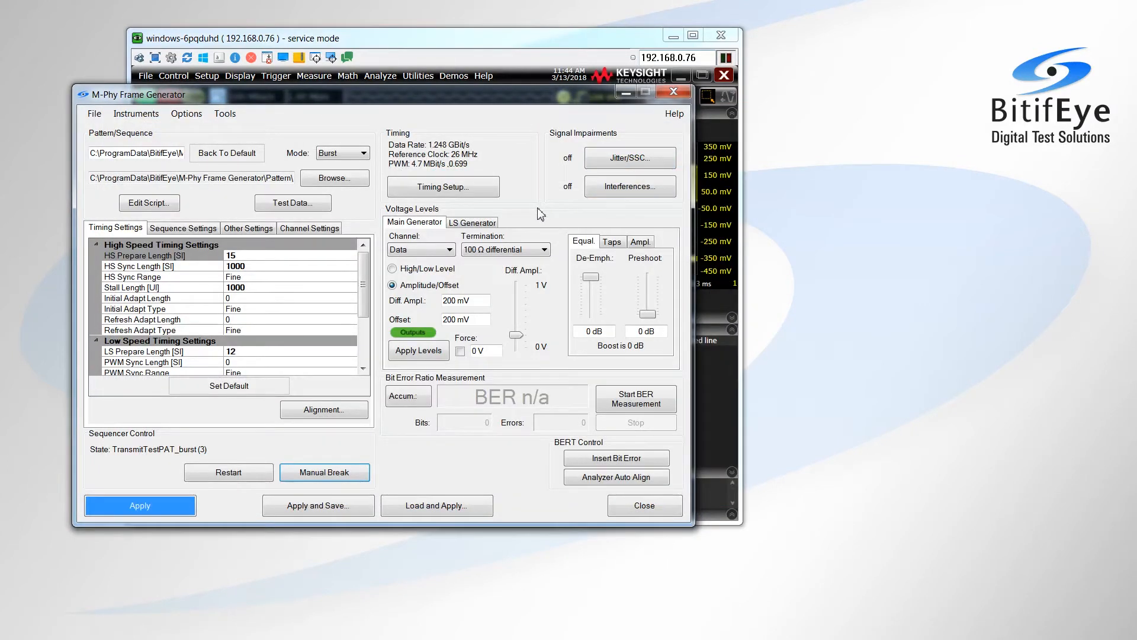
Change the high-speed gear to GEAR 1-B in the timing setup, apply it and close the setup
left_click(467, 188)
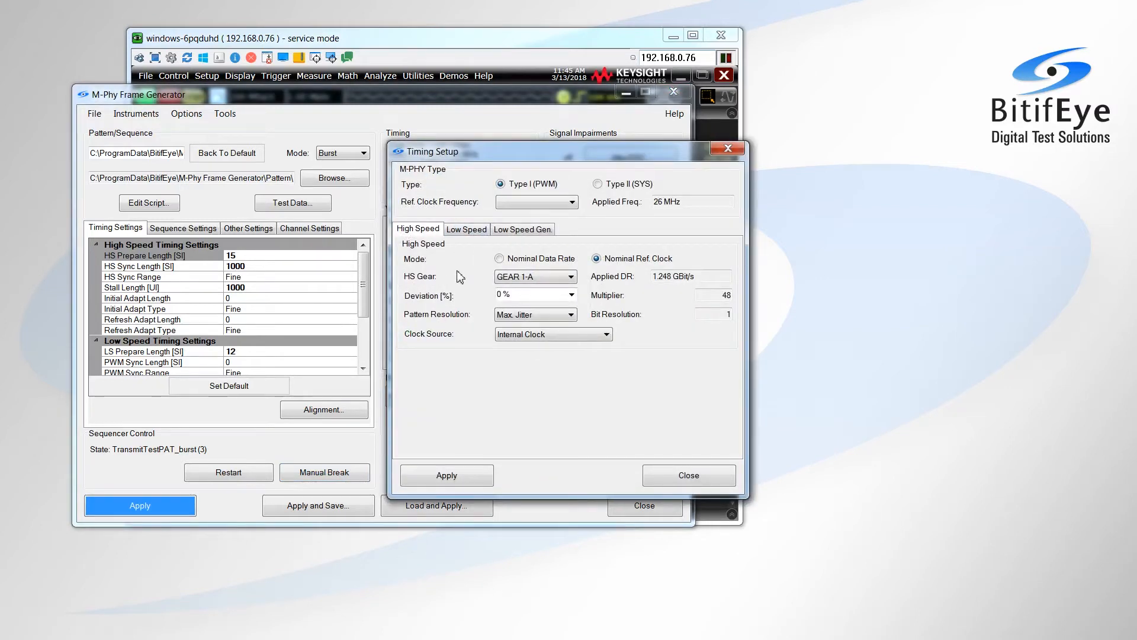
left_click(537, 279)
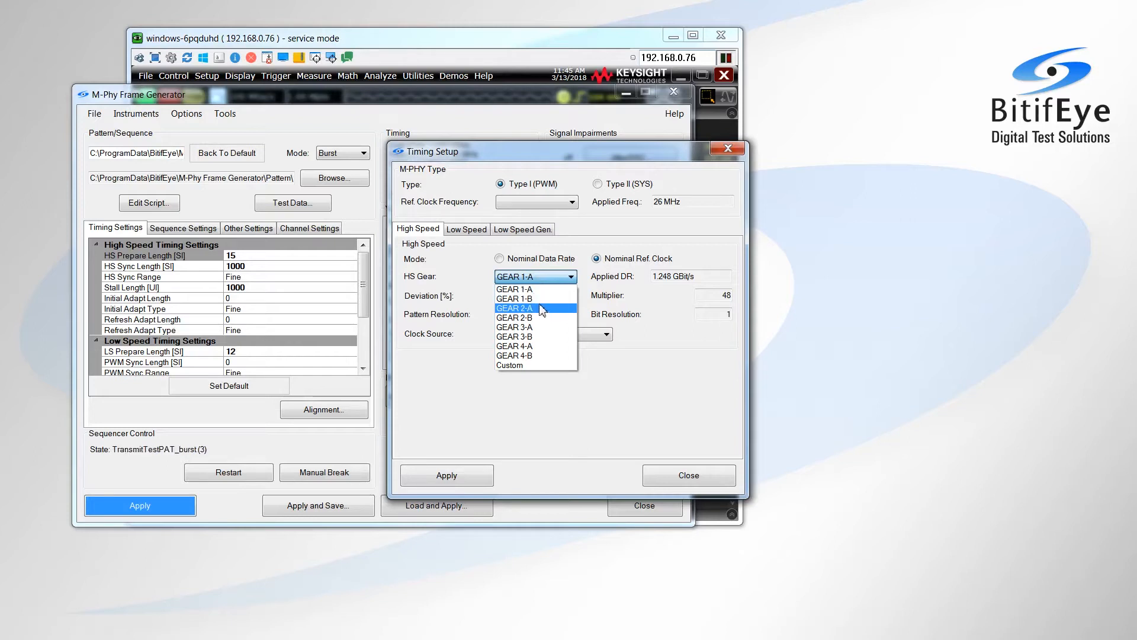
left_click(542, 301)
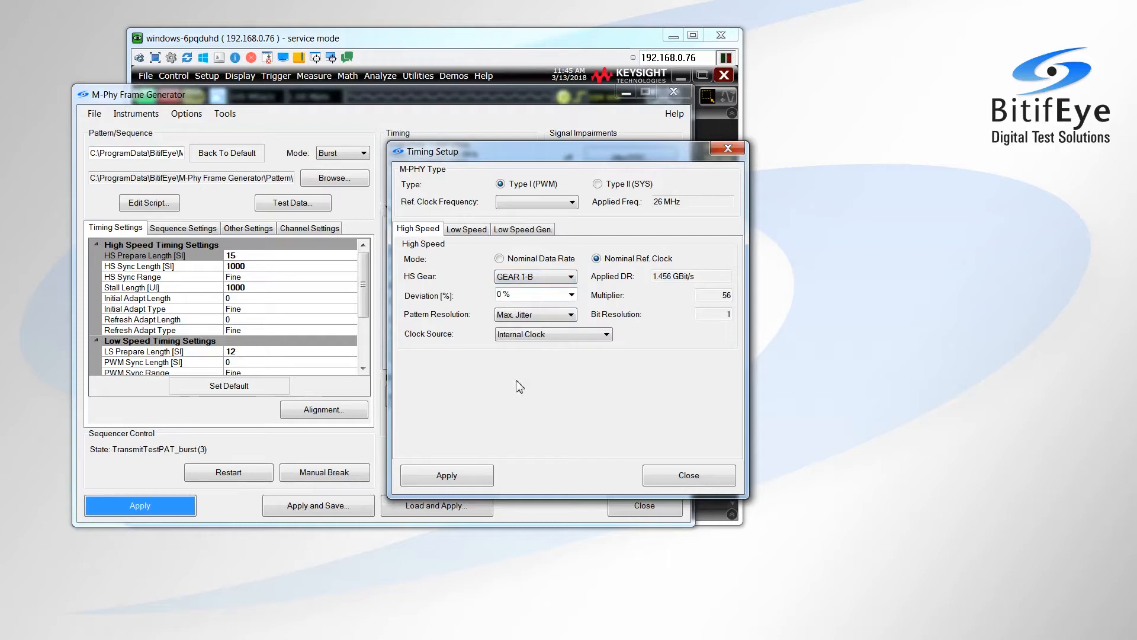
left_click(465, 475)
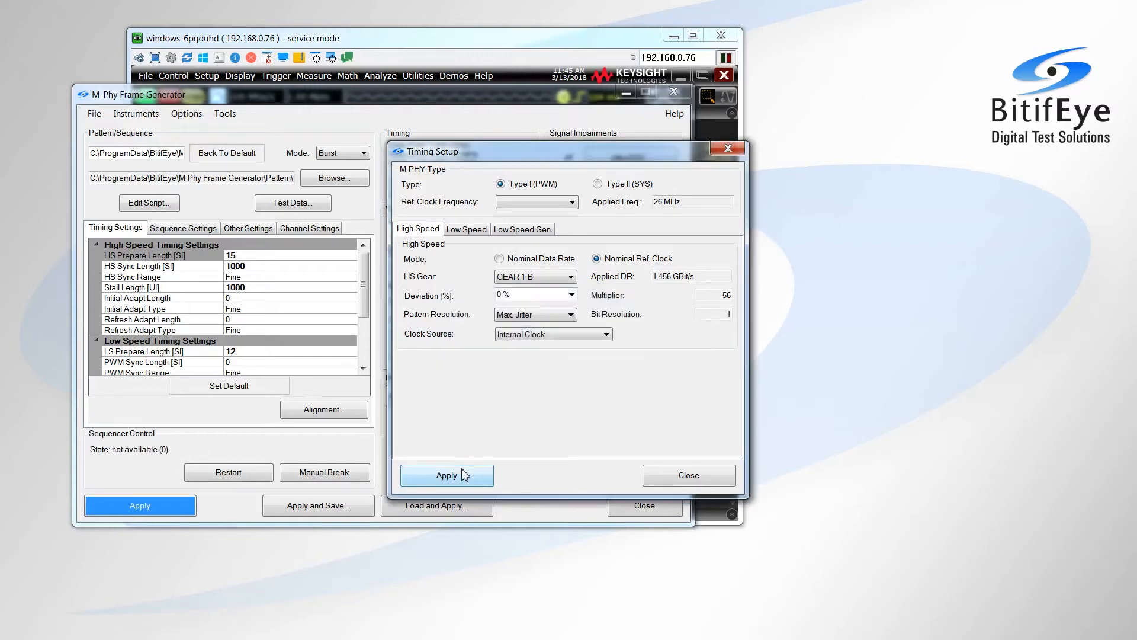
left_click(676, 480)
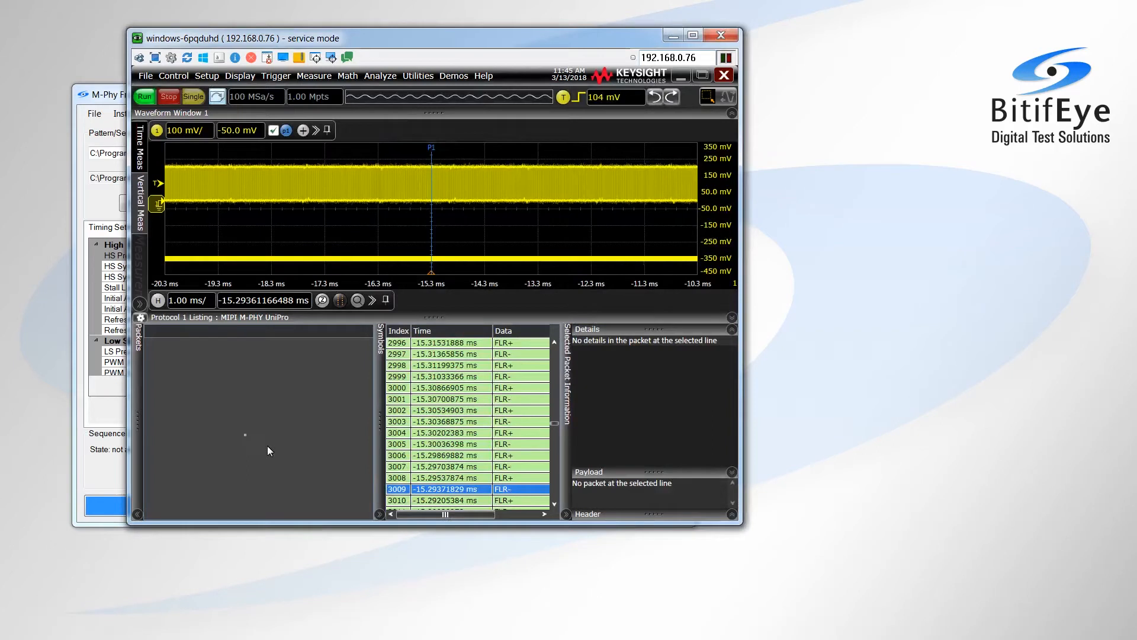
Move the M-Phy Frame Generator window clear of the oscilloscope's packet list, apply the settings, and advance the sequencer with a manual break
left_click(110, 97)
left_click_drag(110, 97, 364, 144)
left_click(402, 554)
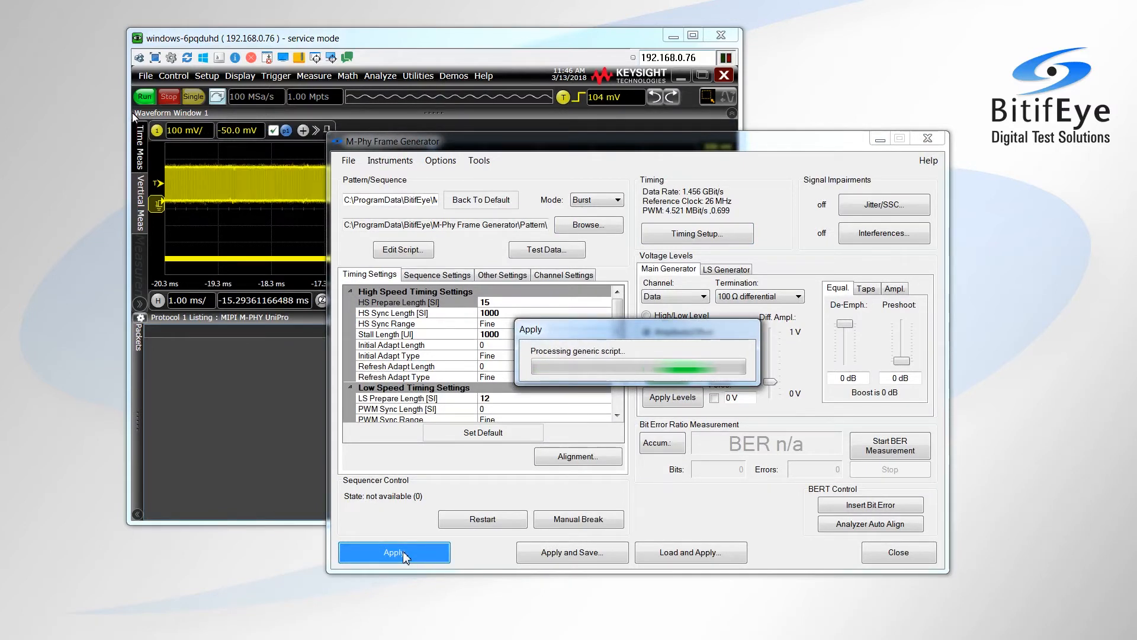
left_click(566, 521)
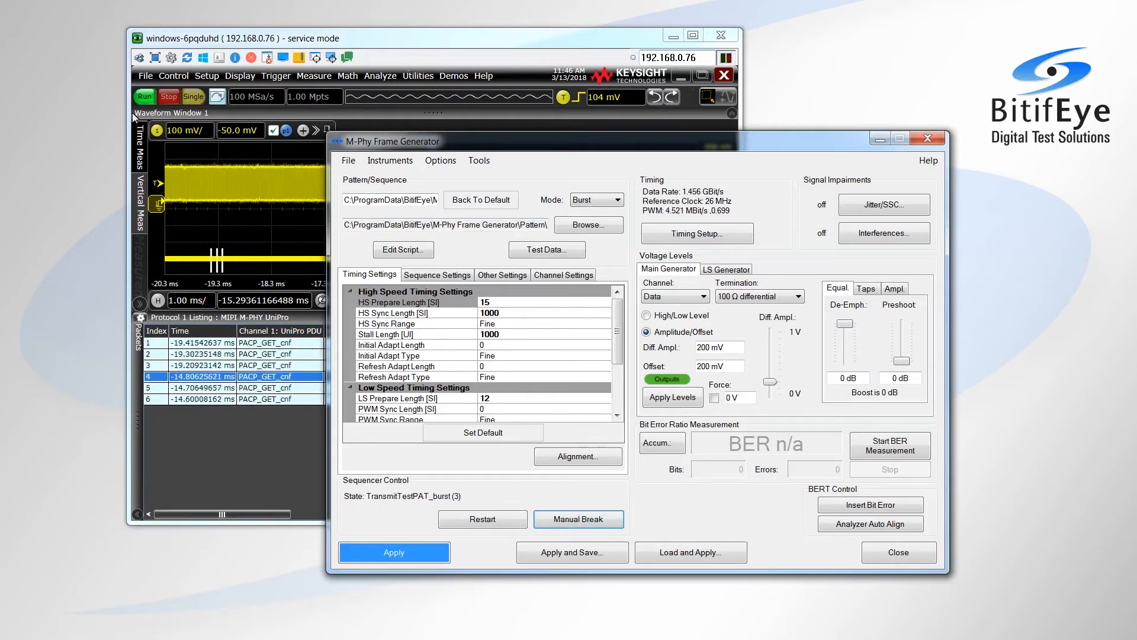
Check the decoded packets on the oscilloscope, and return to the M-Phy Frame Generator to view the upper pattern/sequence file path
left_click(413, 59)
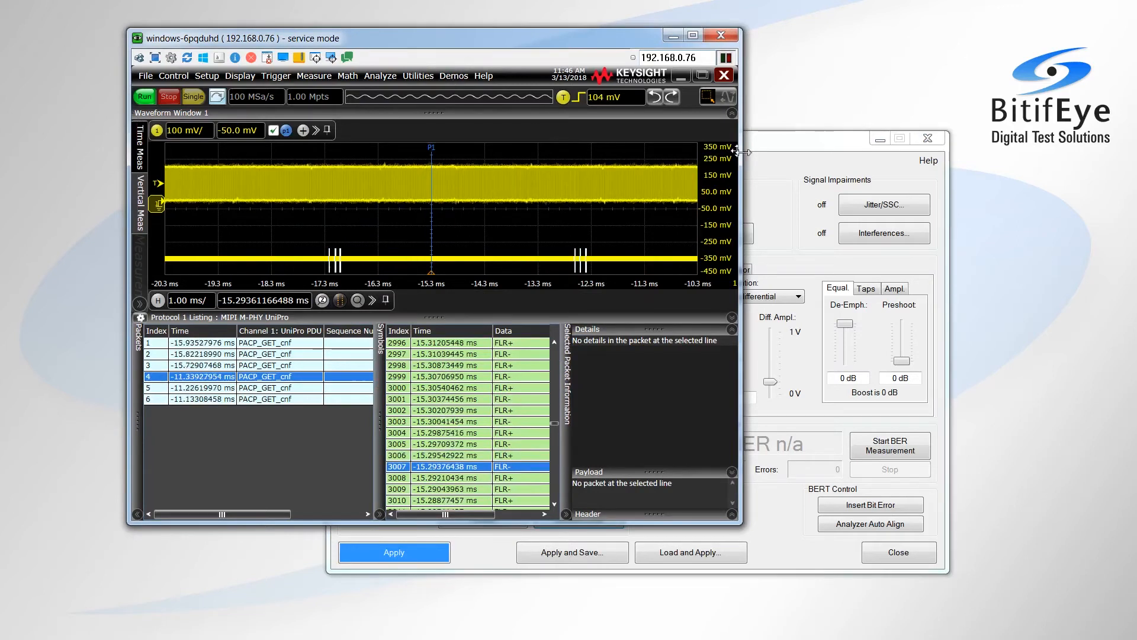
left_click(769, 144)
left_click(409, 201)
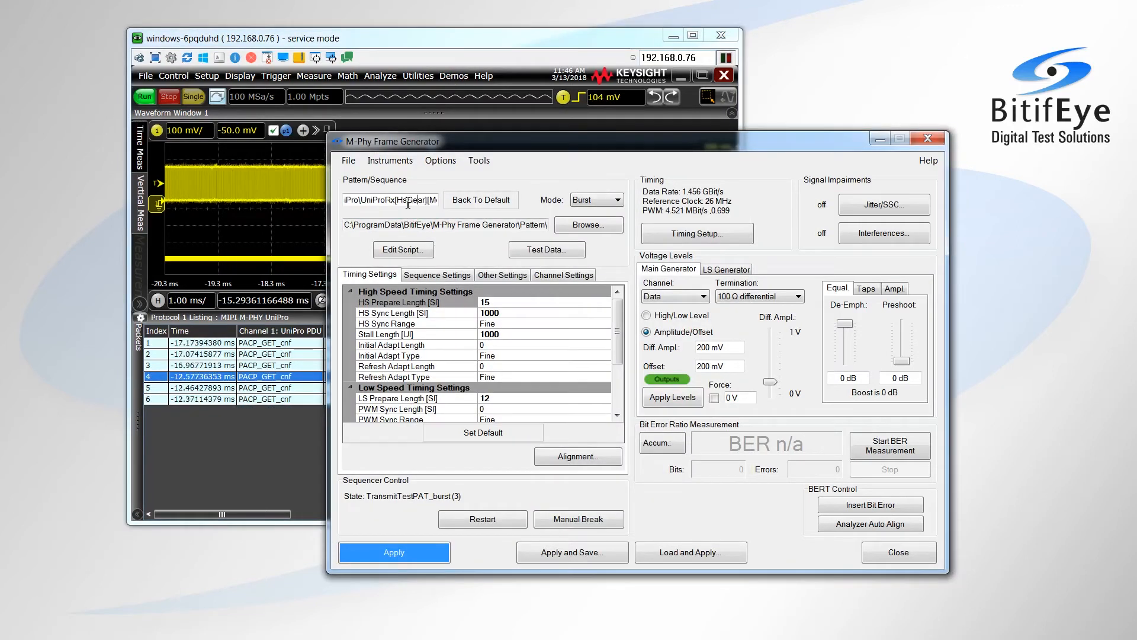